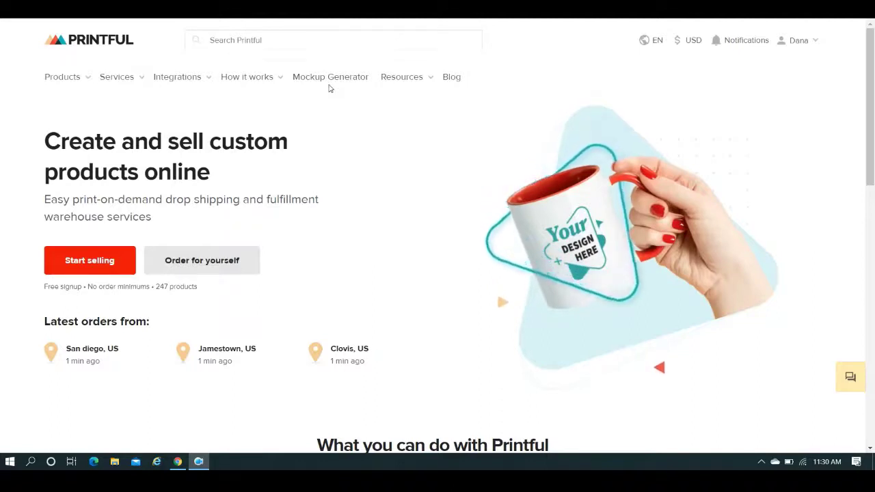
- Start a mockup of the All-Over Print Men's Crew Neck T-Shirt in the Mockup Generator with White stitch color
mouse_move(269, 87)
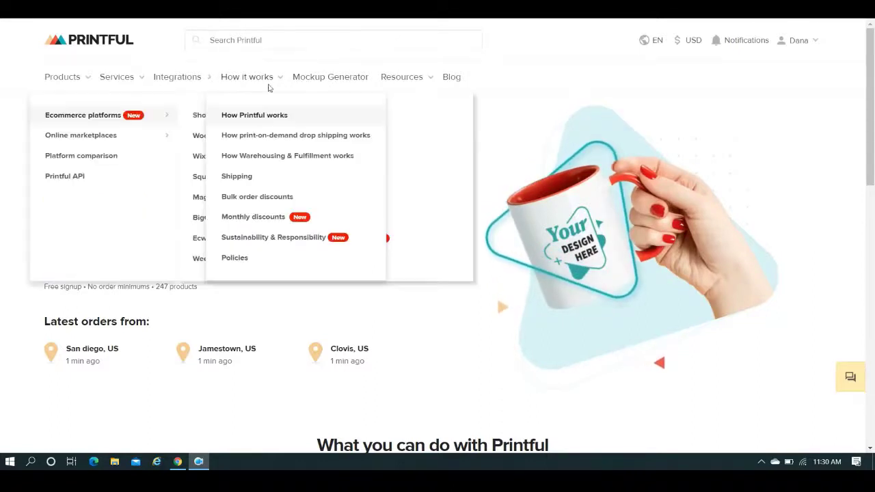
left_click(332, 80)
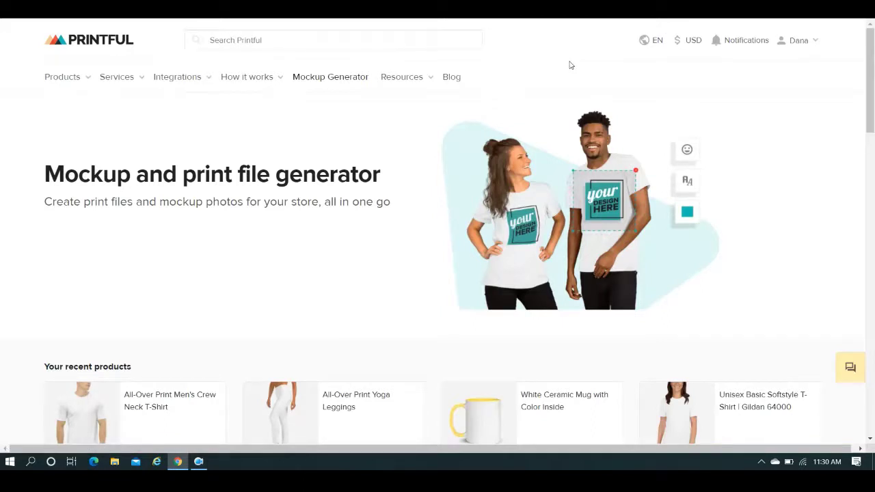
left_click(173, 399)
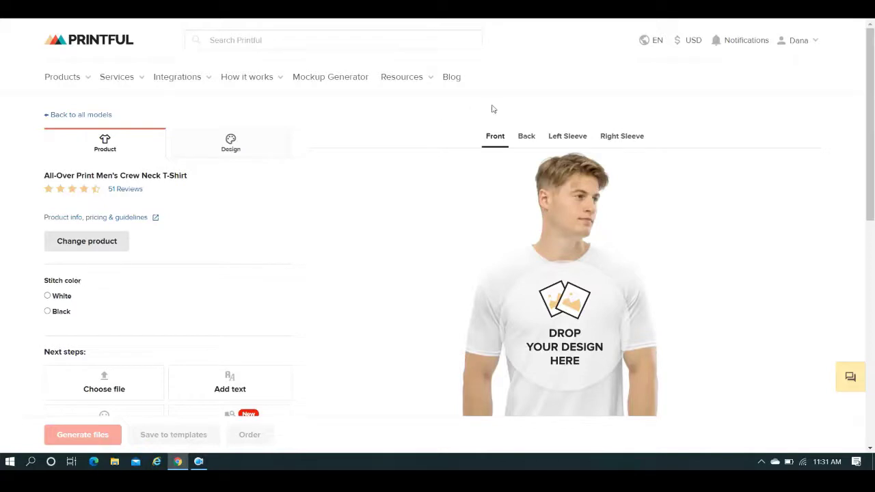
left_click(48, 296)
- Add Abstract-design-300-dpi.png from the store's file library to the shirt's front design
left_click(224, 149)
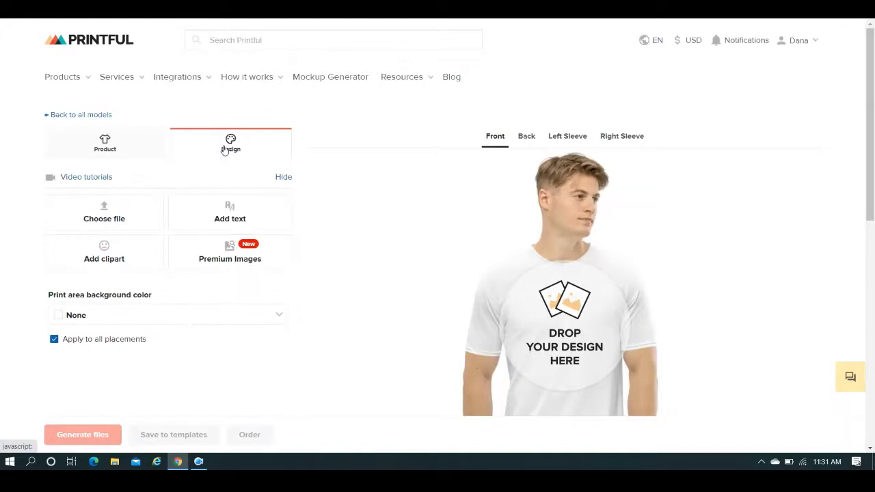
left_click(110, 215)
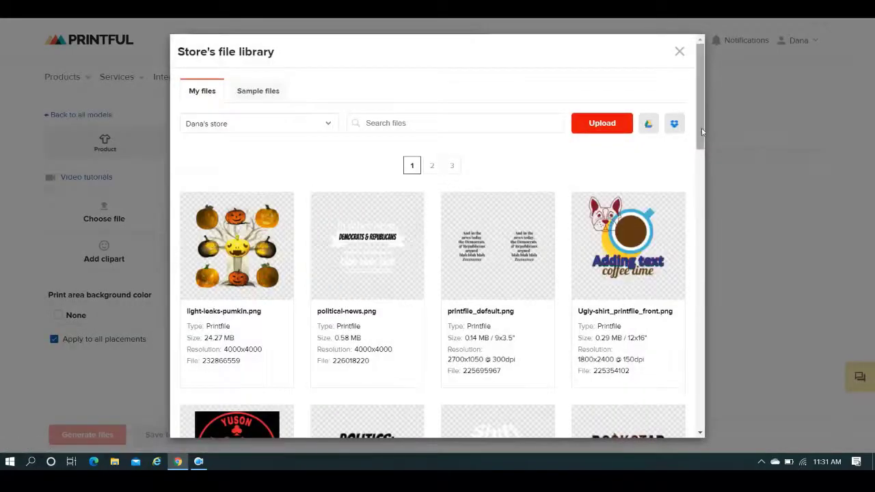
left_click_drag(702, 131, 471, 442)
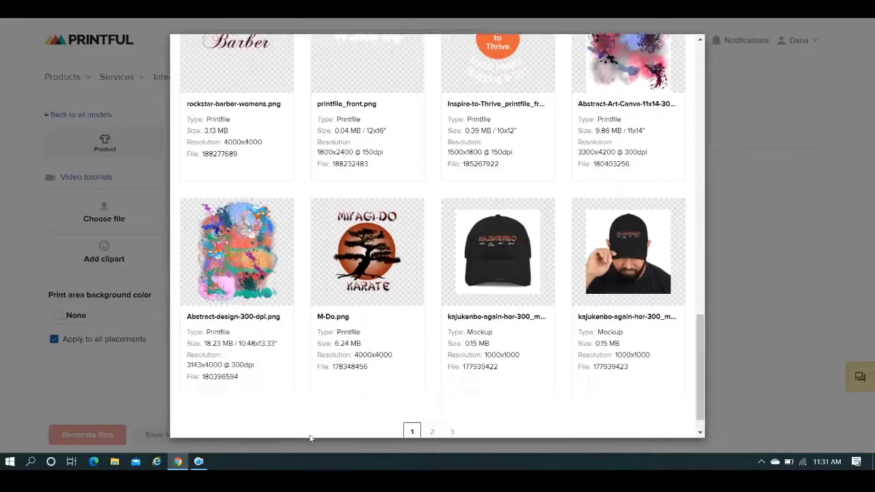
mouse_move(239, 251)
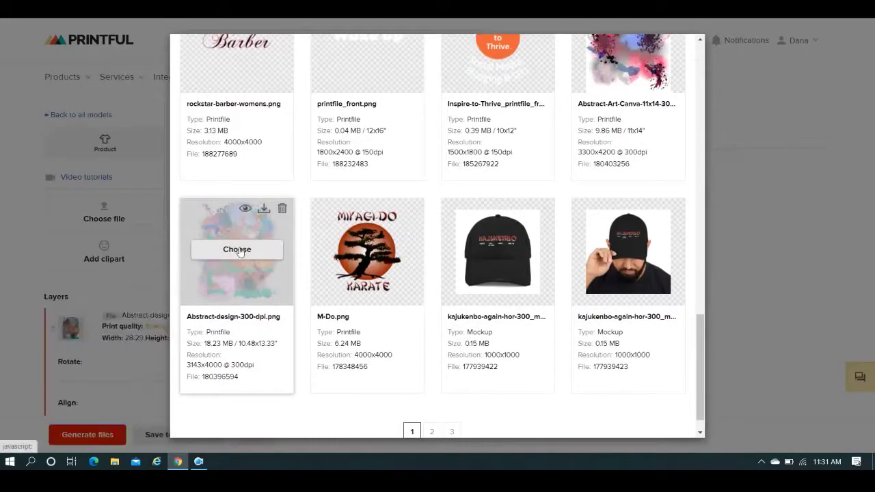
left_click(237, 250)
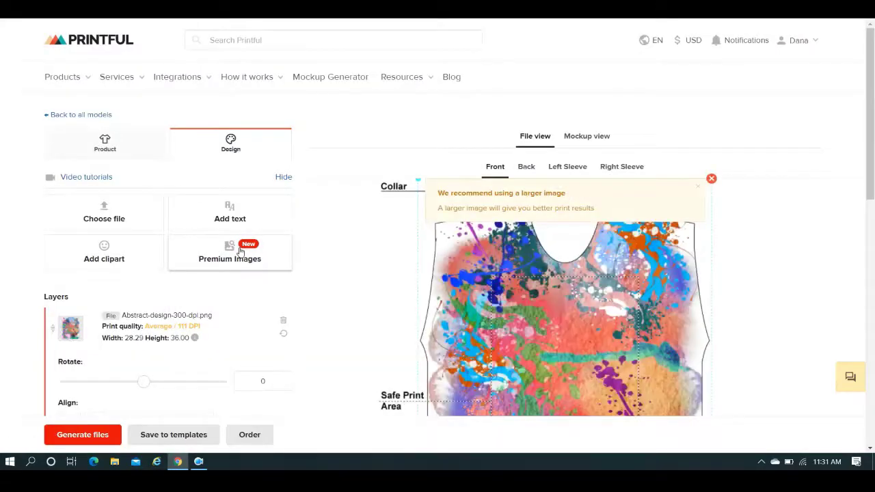
- Shrink the front design to about 23.92 wide by 30.46 high and shift it down slightly to cover the print area
left_click_drag(870, 69, 872, 125)
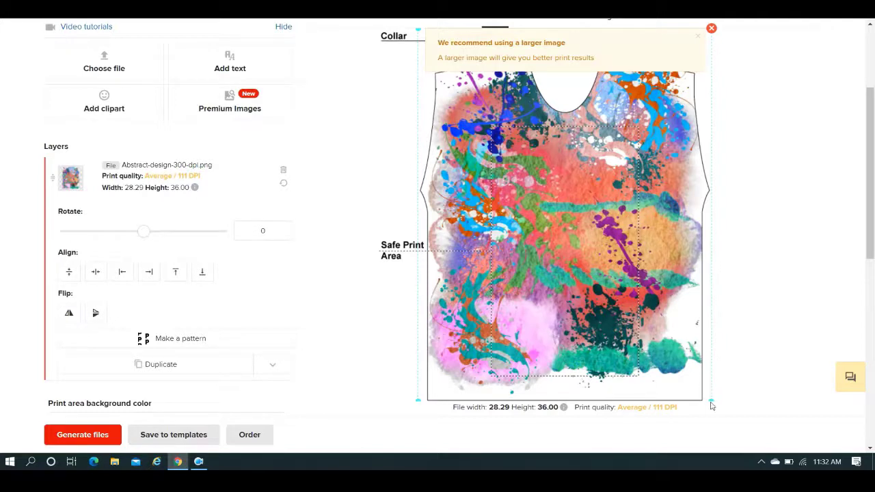
left_click_drag(711, 403, 686, 376)
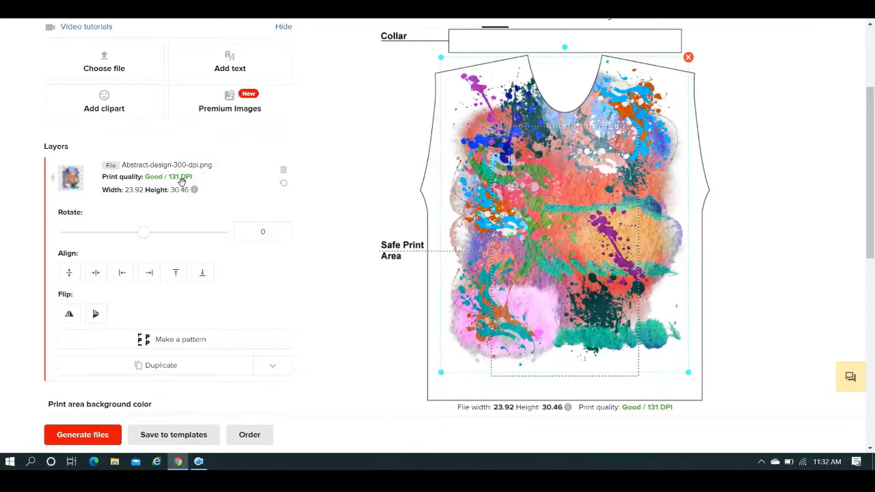
left_click_drag(539, 241, 539, 281)
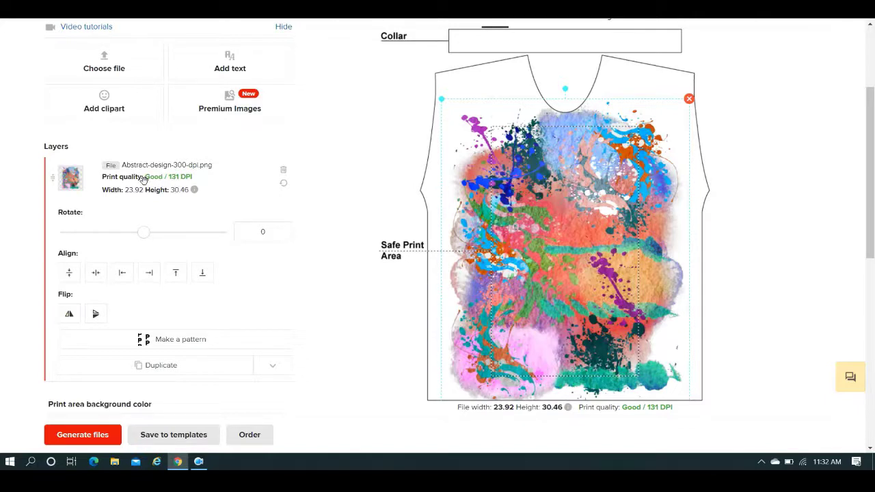
left_click_drag(603, 272, 602, 253)
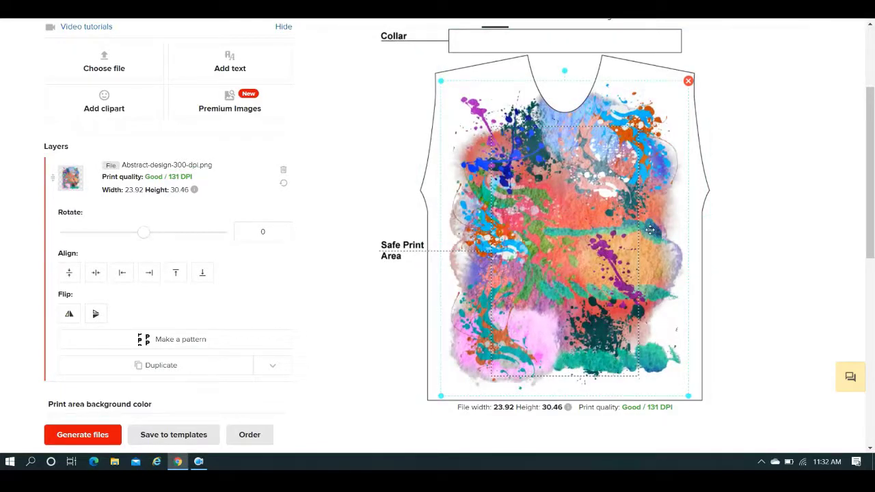
- Make a Half drop pattern from the front design with a spacing of -0.16
left_click(220, 341)
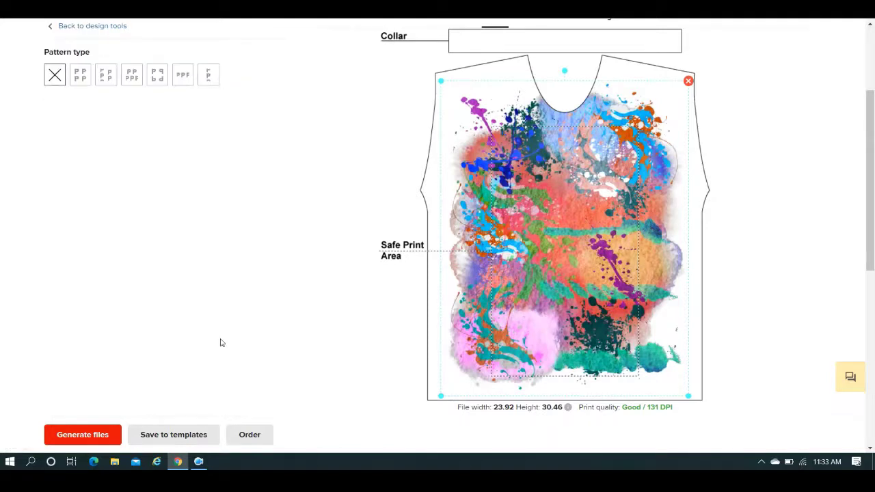
left_click(80, 75)
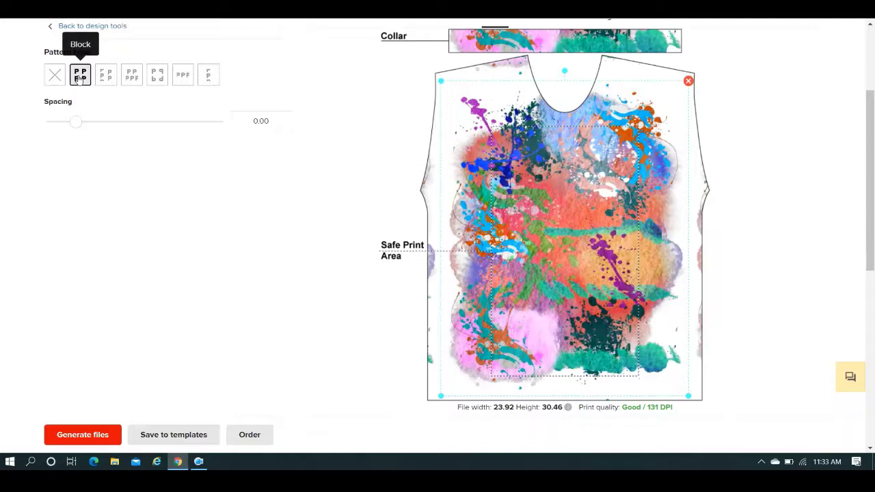
left_click(106, 76)
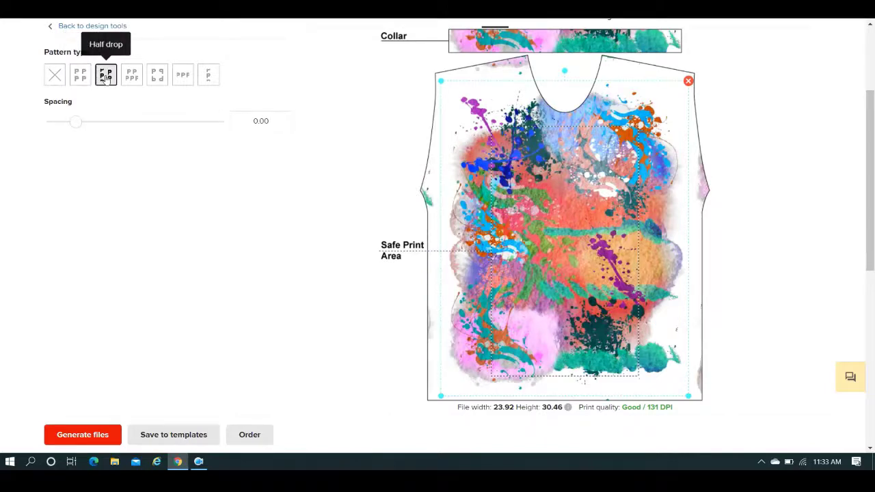
mouse_move(74, 125)
left_mouse_down()
mouse_move(61, 125)
mouse_move(69, 128)
left_mouse_up()
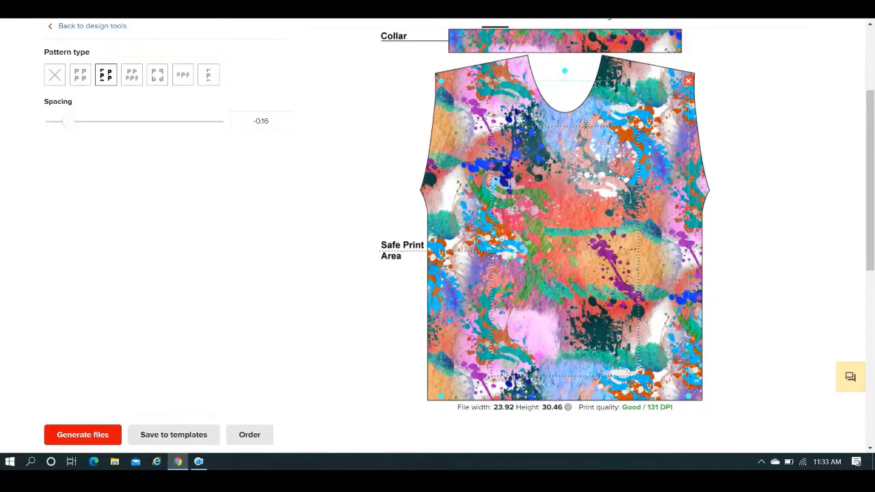
- Try the Brick, Reflect and Horizontal line pattern types on the front design
left_click(134, 77)
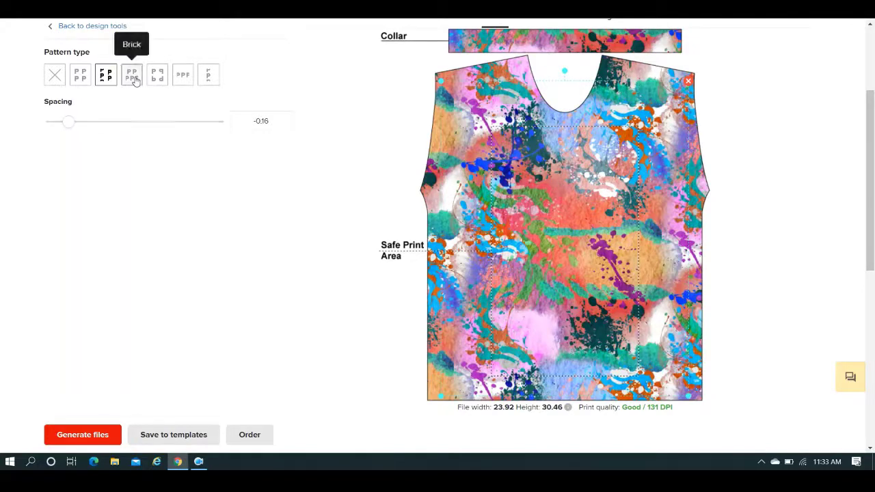
left_click(158, 75)
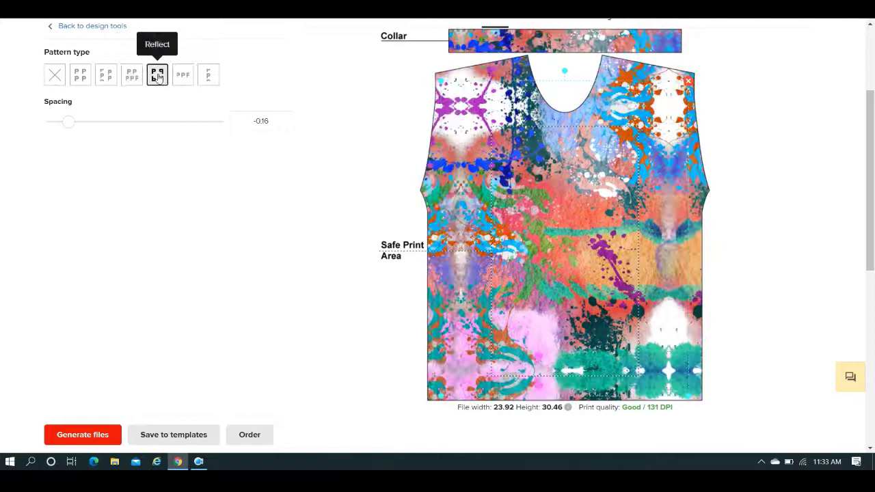
left_click(183, 77)
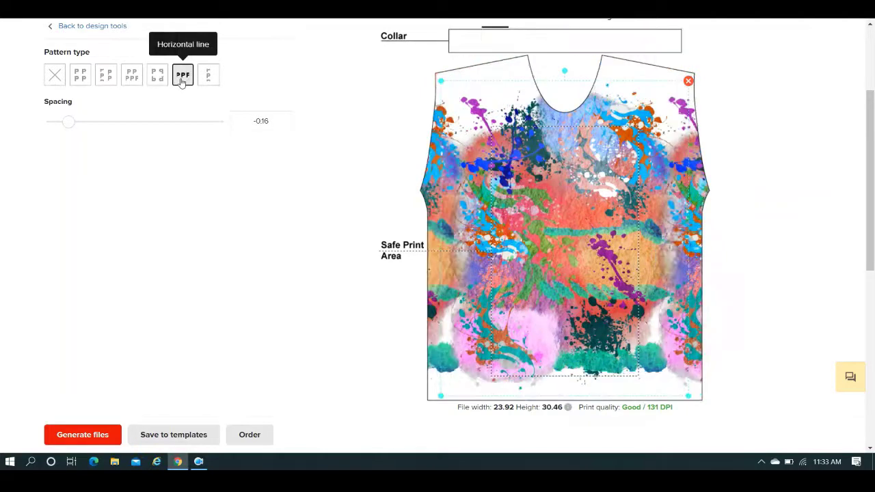
- Set the pattern type to Half drop with -0.16 spacing and return to the design tools
left_click(103, 80)
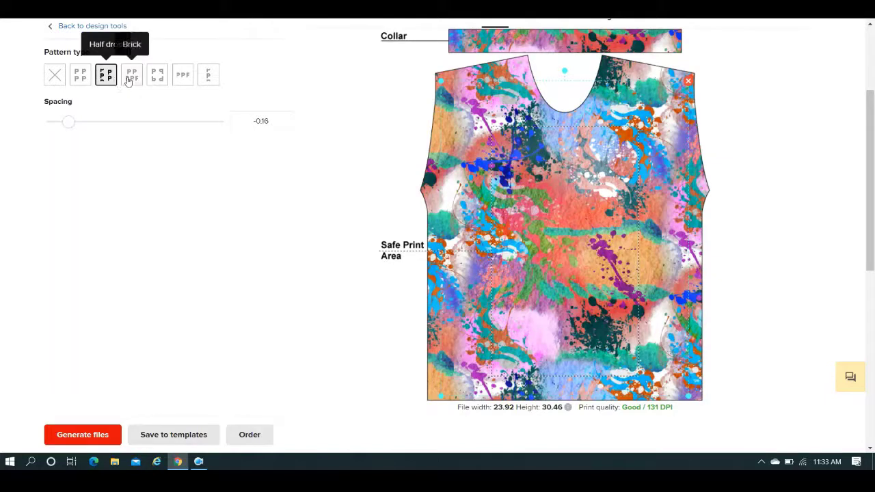
left_click_drag(72, 124, 69, 123)
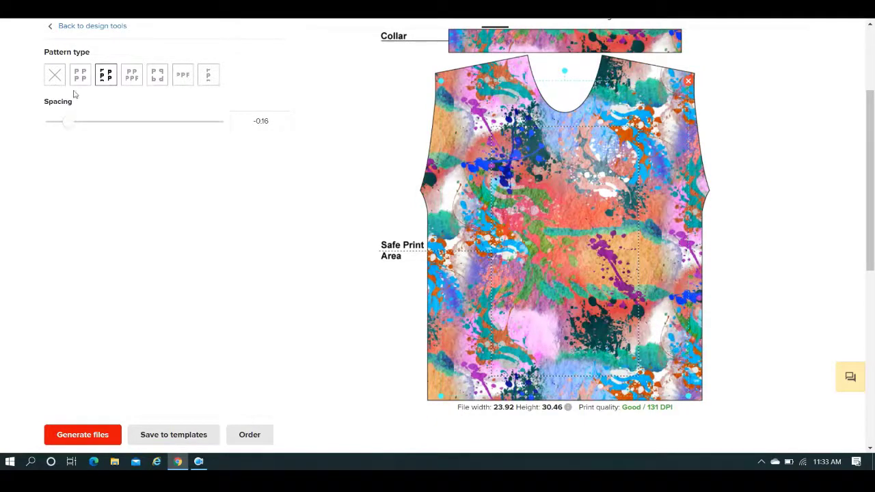
left_click(101, 28)
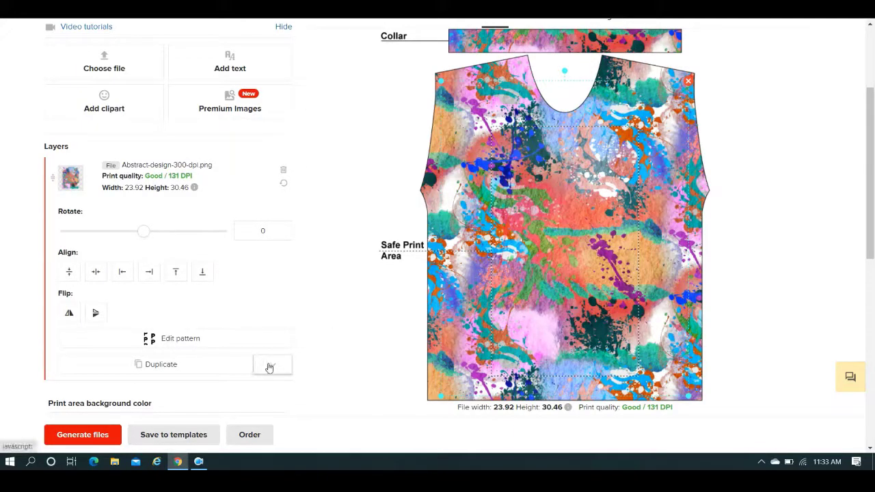
- Try Black as the print area background color, and settle on Red (R:199 G:15 B:40)
left_click_drag(872, 143, 872, 190)
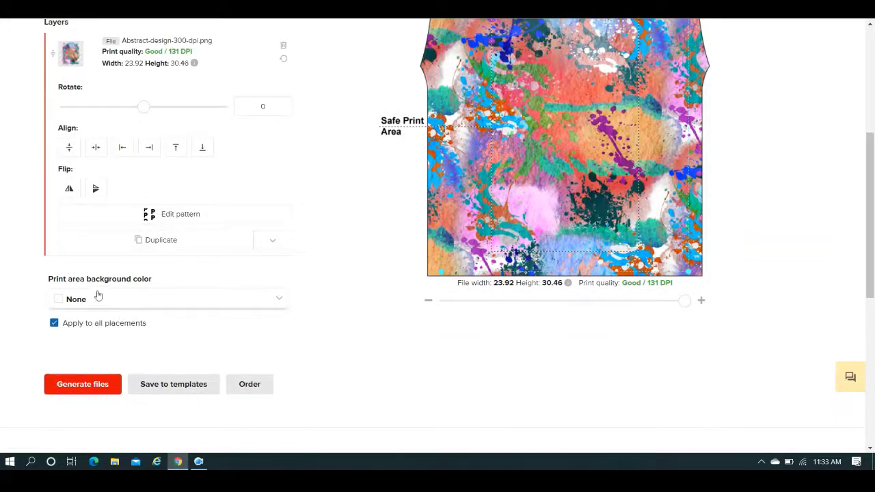
left_click(278, 299)
left_click(80, 324)
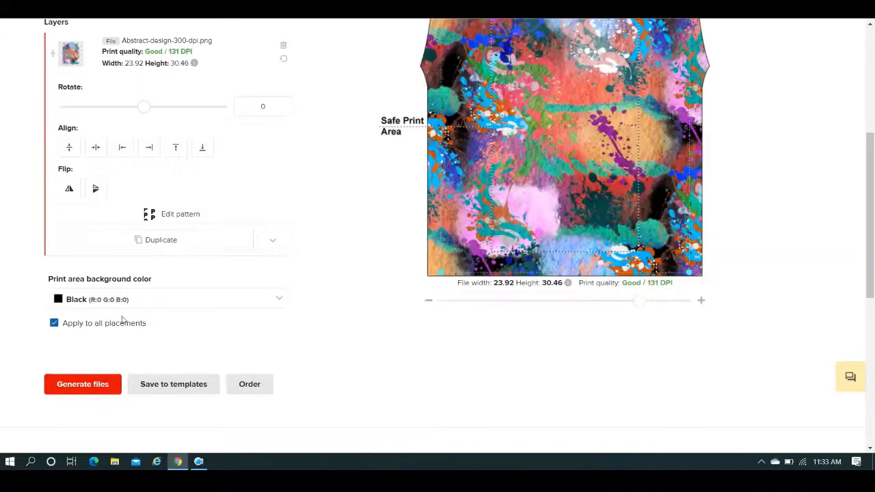
left_click(279, 300)
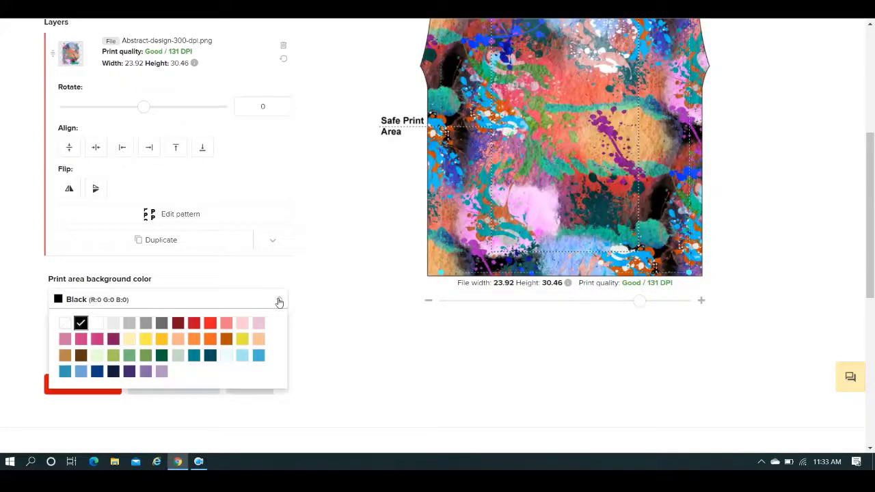
left_click(195, 326)
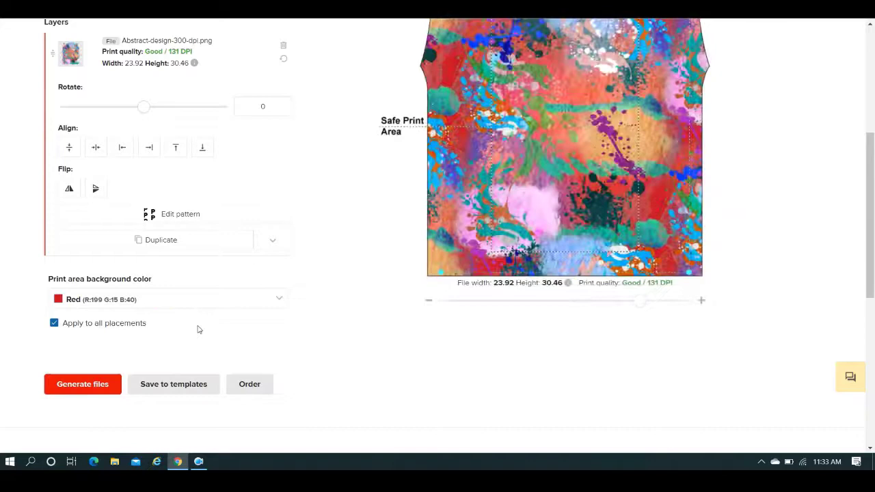
- Review the shirt in the mockup view and the left sleeve's print file, and return to the front file
left_click_drag(870, 156, 873, 82)
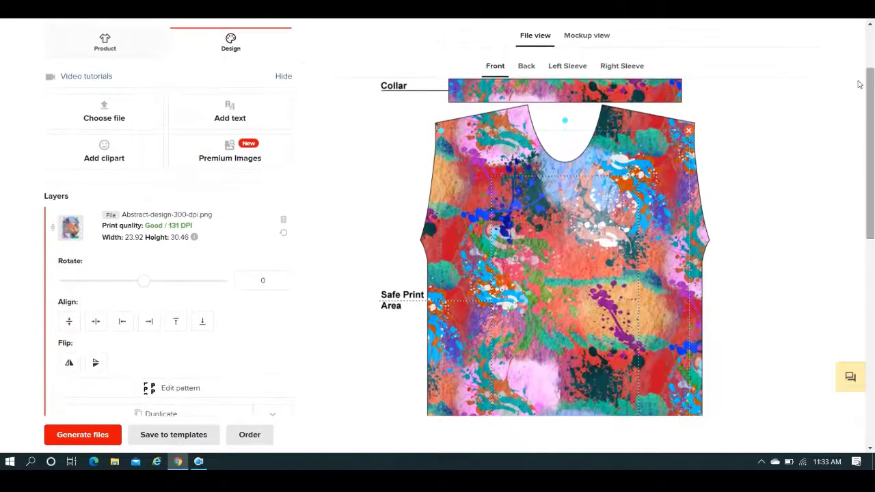
left_click(598, 41)
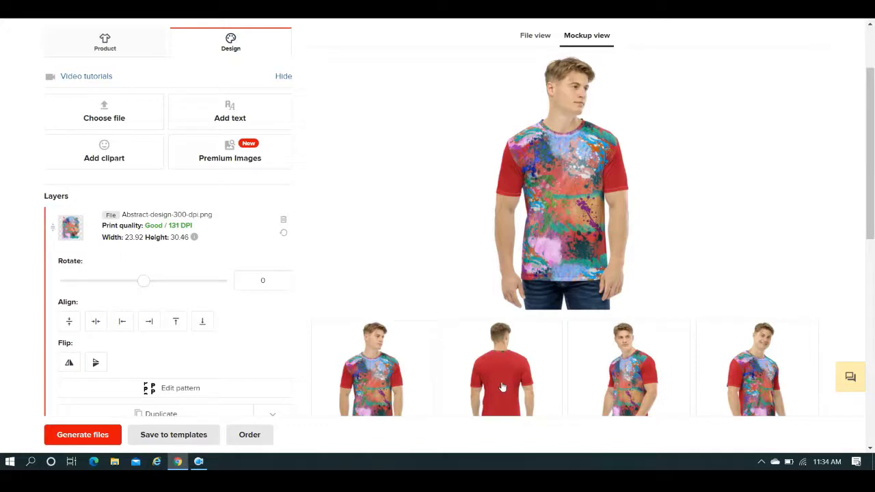
left_click(537, 36)
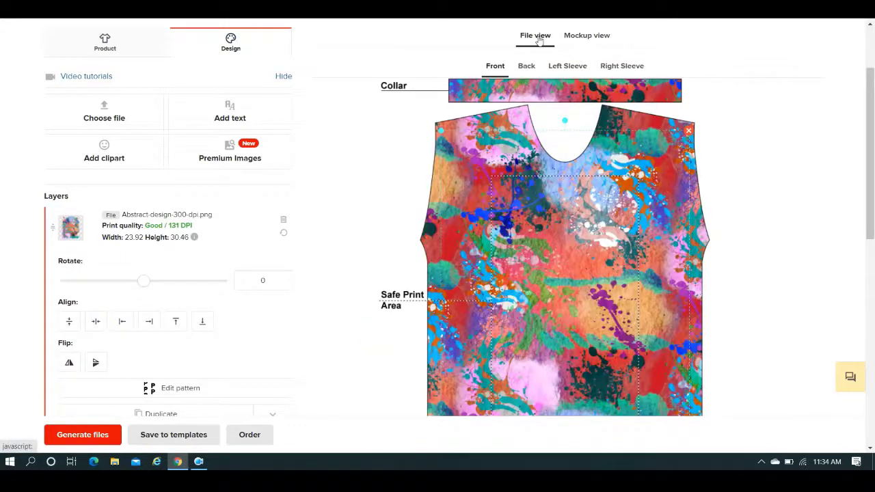
left_click(576, 69)
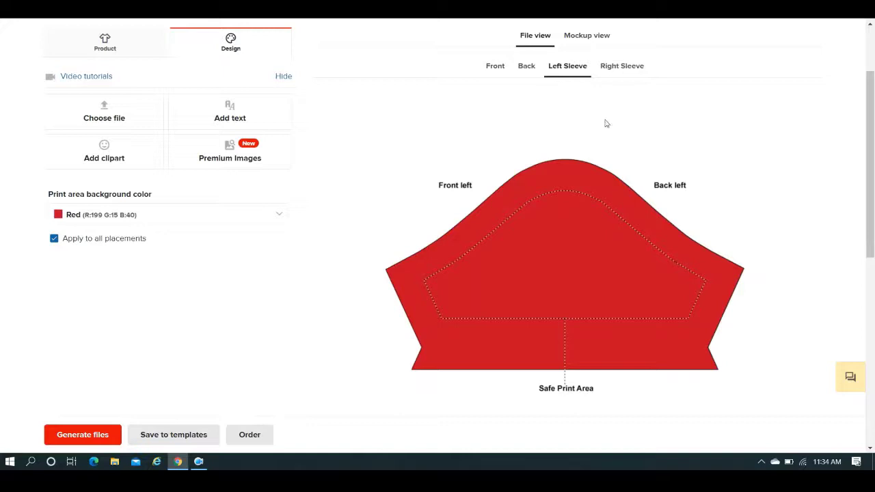
left_click(499, 68)
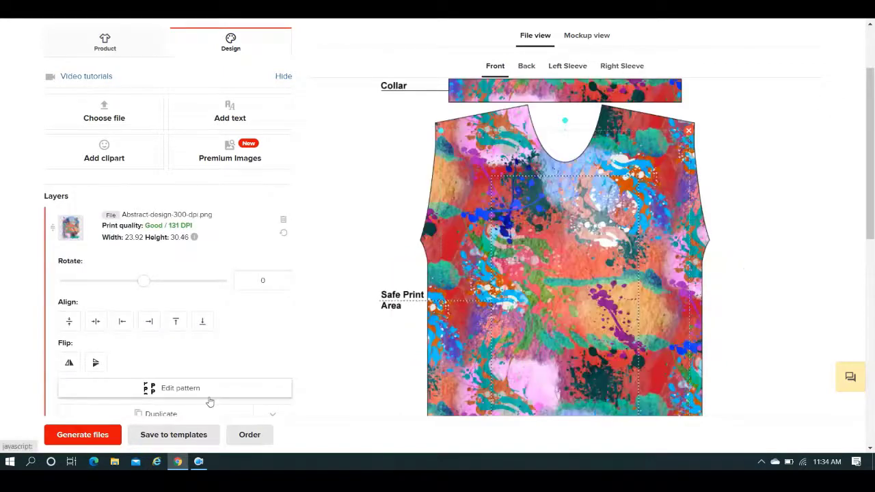
- Duplicate the patterned front design onto the Left Sleeve
scroll(871, 151, "down", 1)
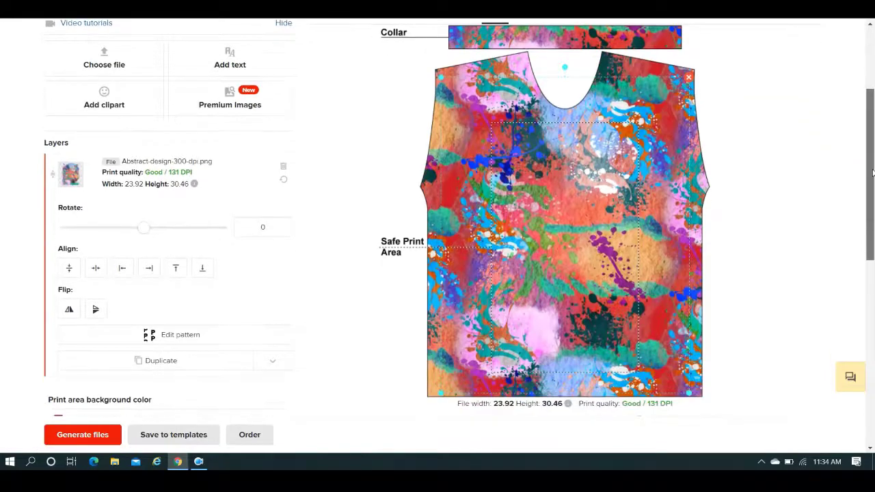
left_click(270, 362)
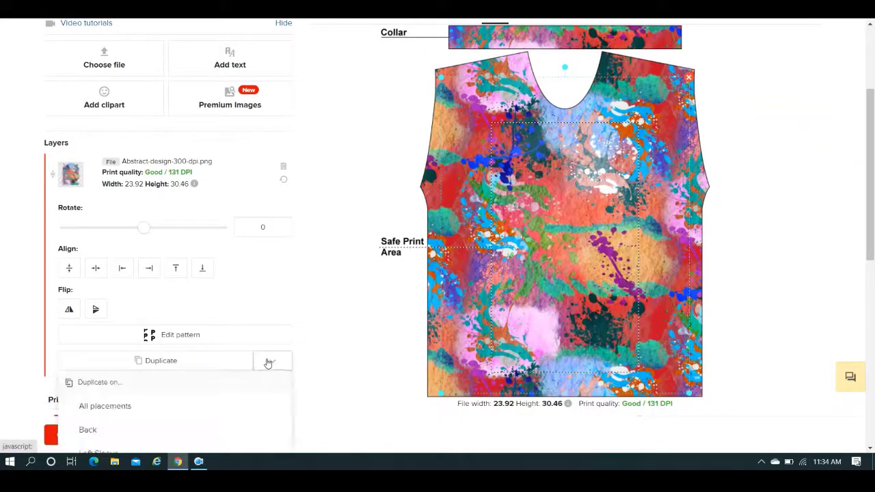
left_click_drag(869, 148, 871, 181)
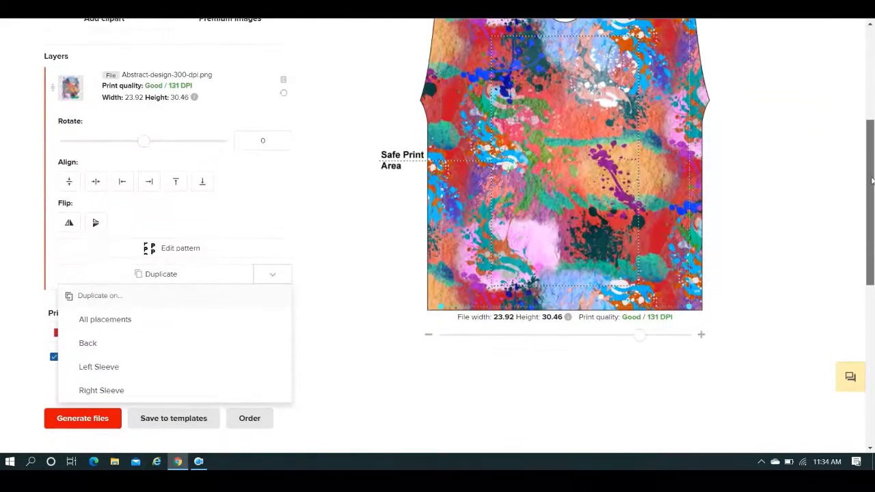
left_click(106, 373)
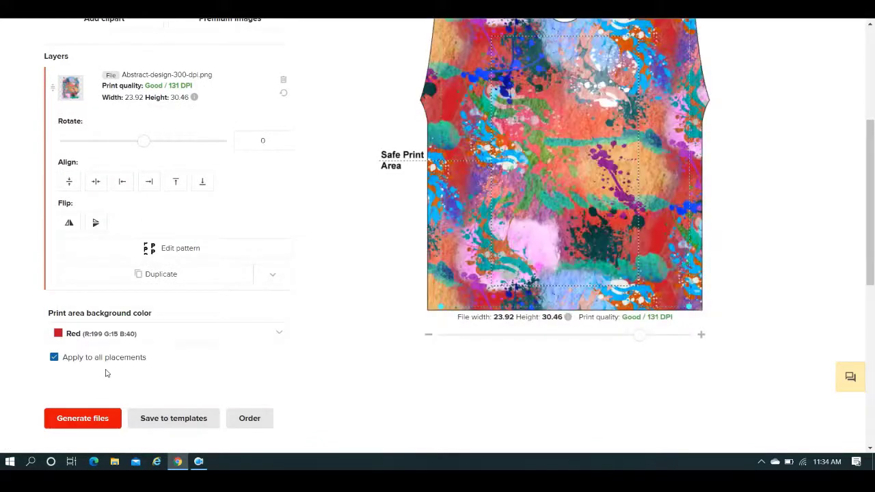
- Set the print area background color to Black (R:0 G:0 B:0) for all placements
left_click(278, 334)
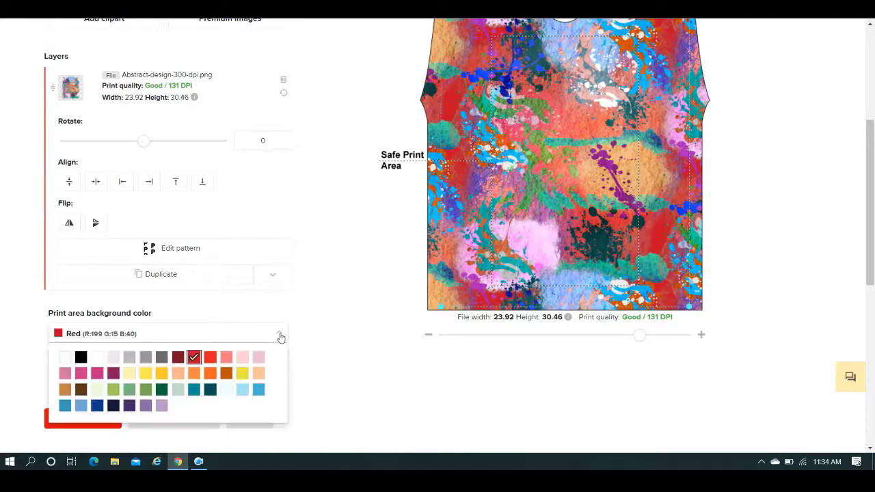
left_click(81, 359)
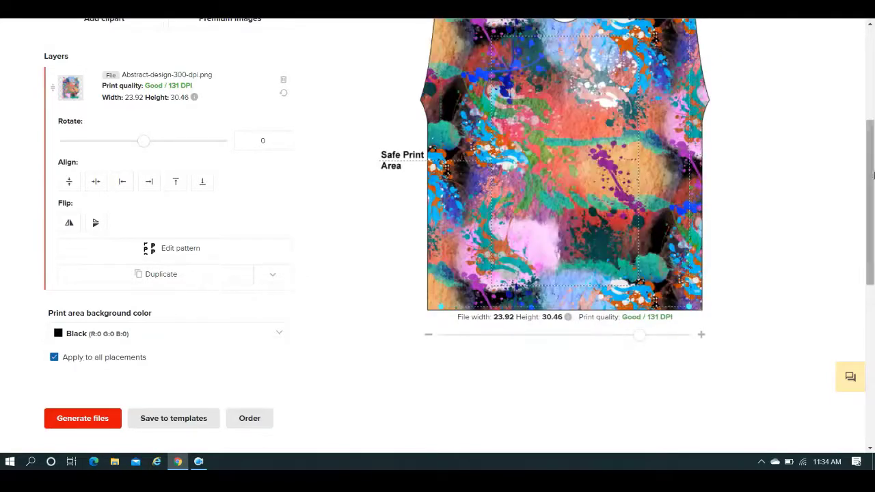
left_click_drag(872, 175, 873, 171)
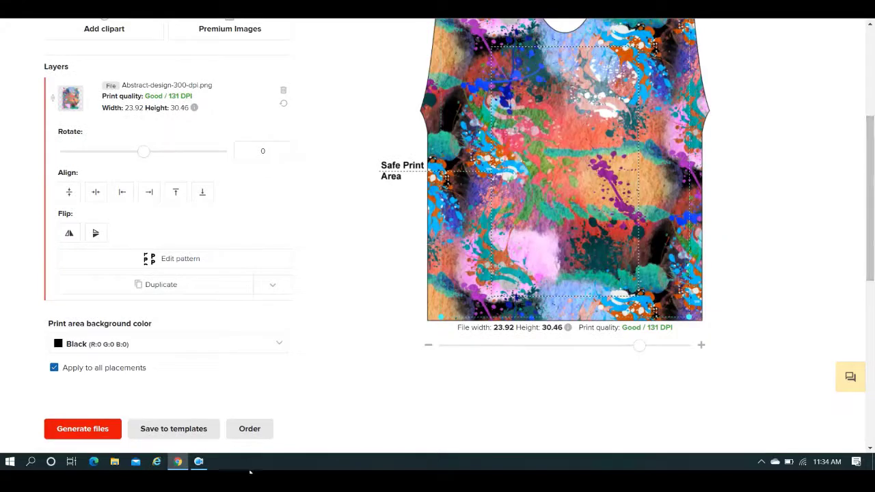
- Duplicate the patterned front design onto the Right Sleeve and the Back
left_click(272, 285)
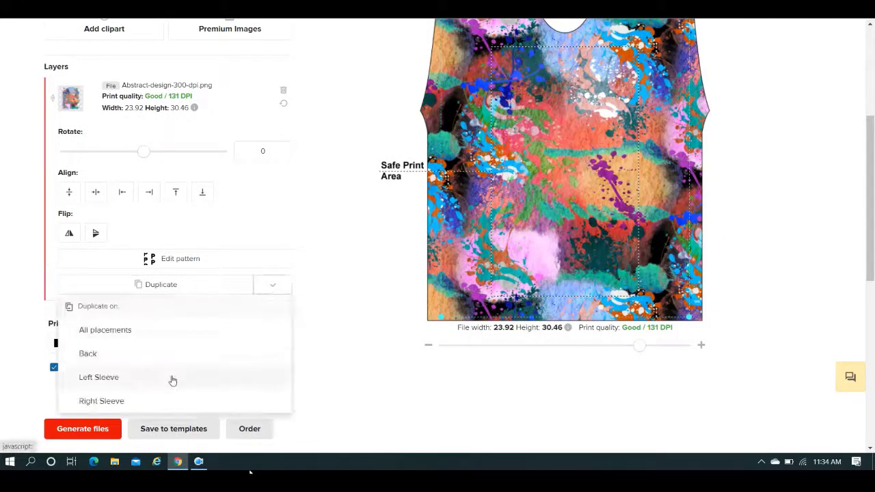
left_click(166, 400)
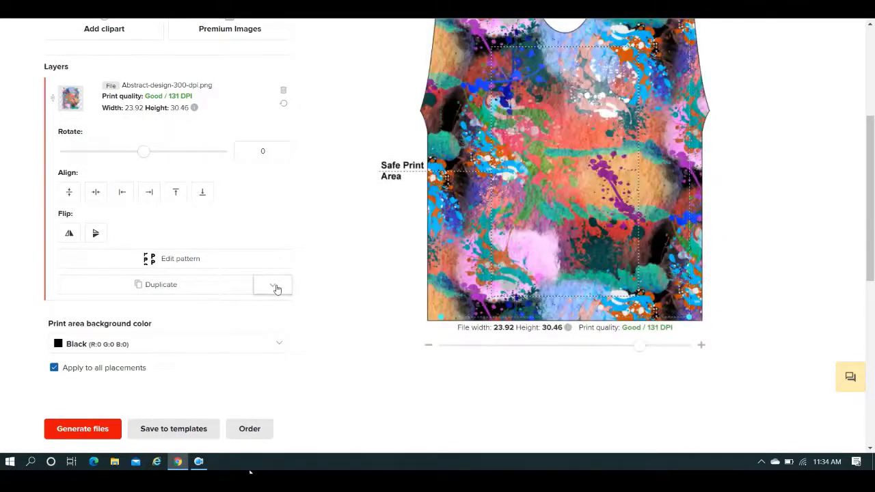
left_click(274, 286)
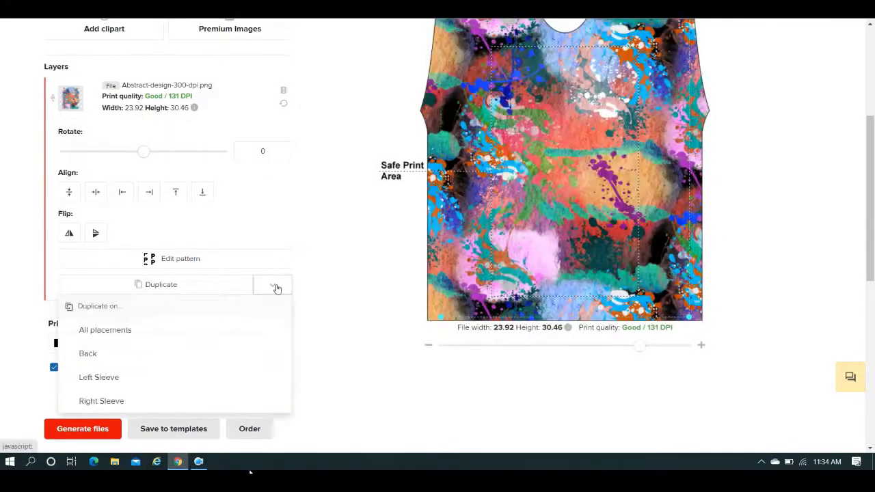
left_click(146, 356)
- Center the back's design horizontally, try a vertical flip and revert it, and flip the design horizontally
left_click_drag(872, 166, 872, 122)
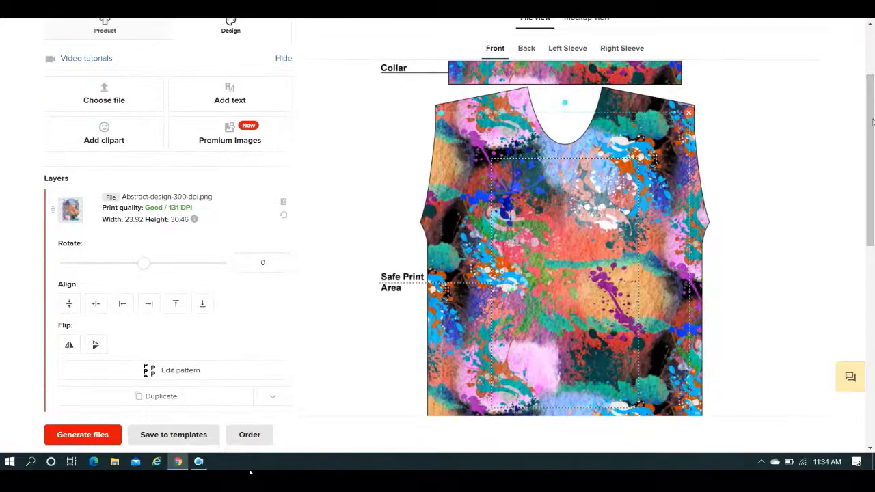
left_click(526, 48)
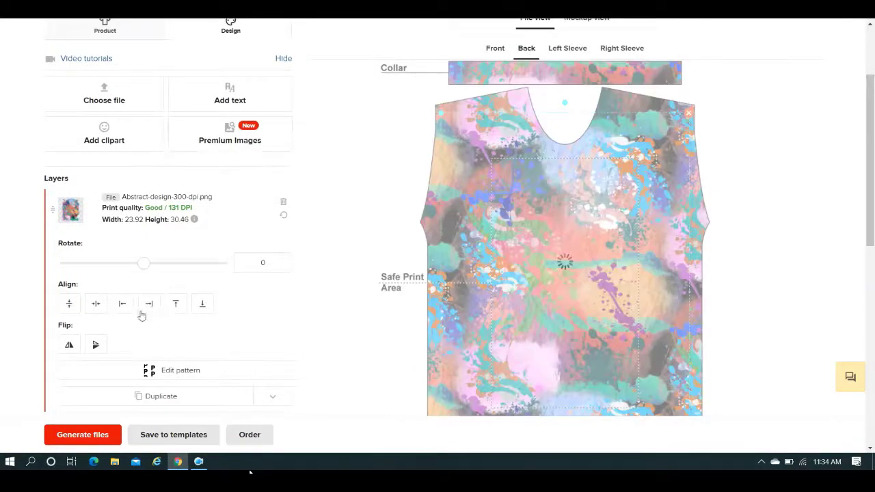
left_click(97, 304)
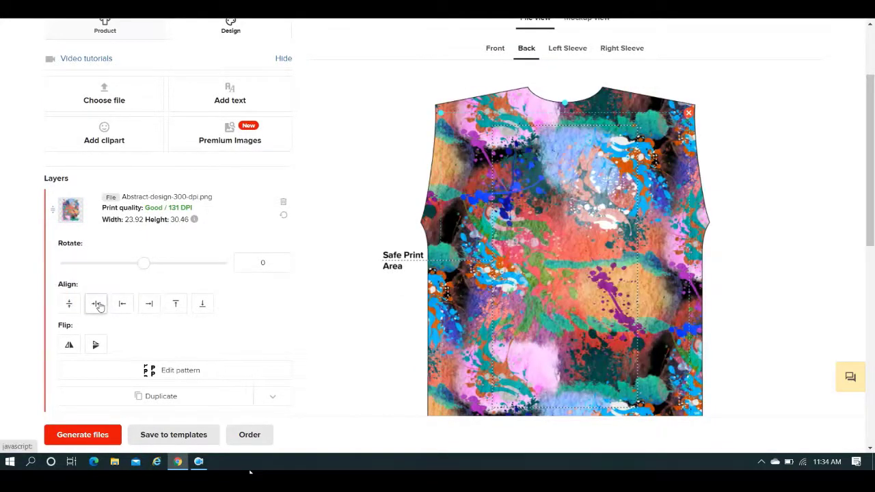
left_click(93, 345)
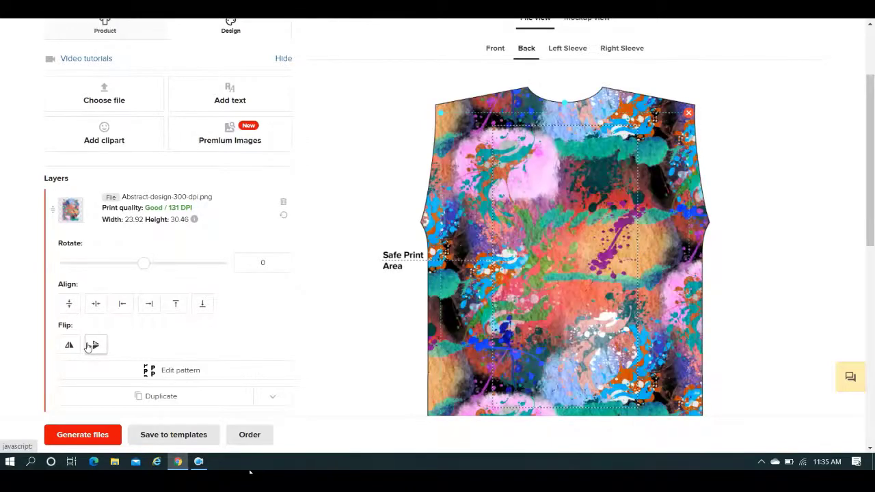
left_click(93, 345)
left_click(73, 346)
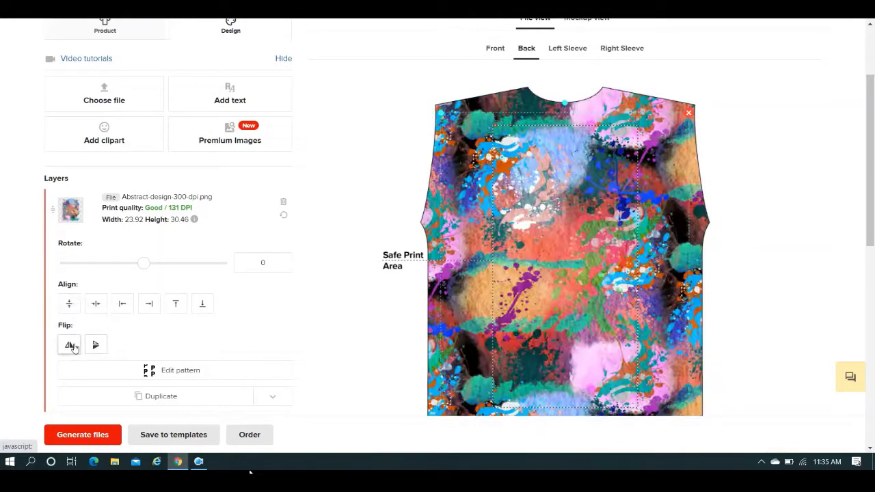
- Flip the right sleeve's design horizontally and review the shirt in the mockup view
left_click(617, 52)
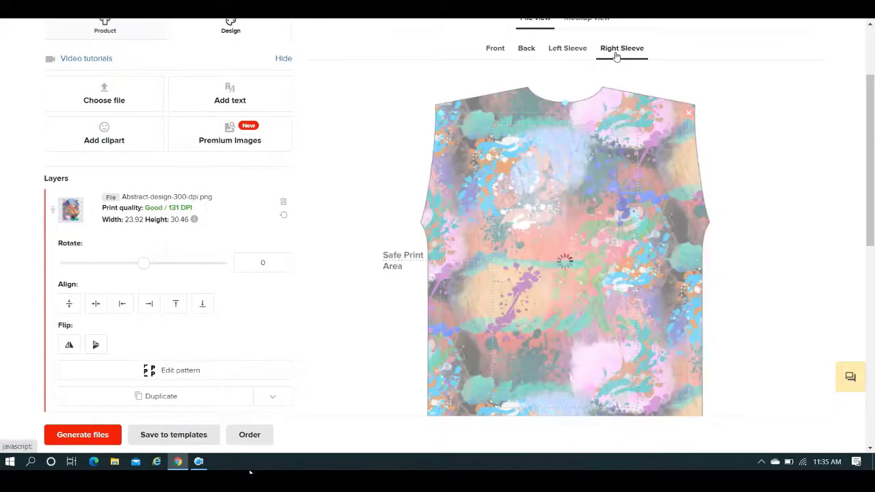
left_click(70, 346)
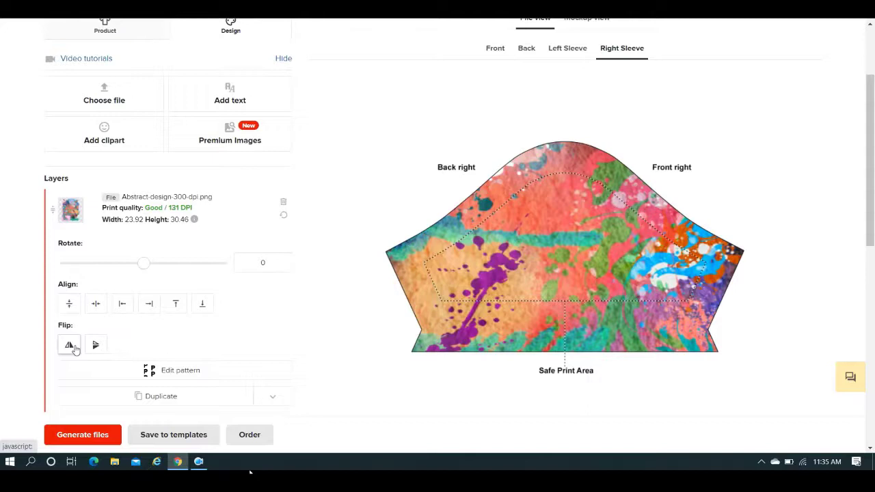
left_click(610, 25)
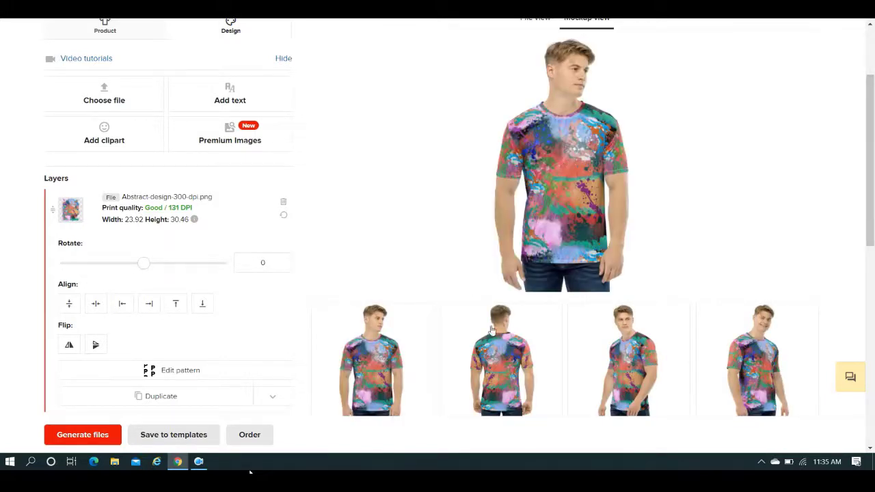
left_click_drag(864, 179, 871, 142)
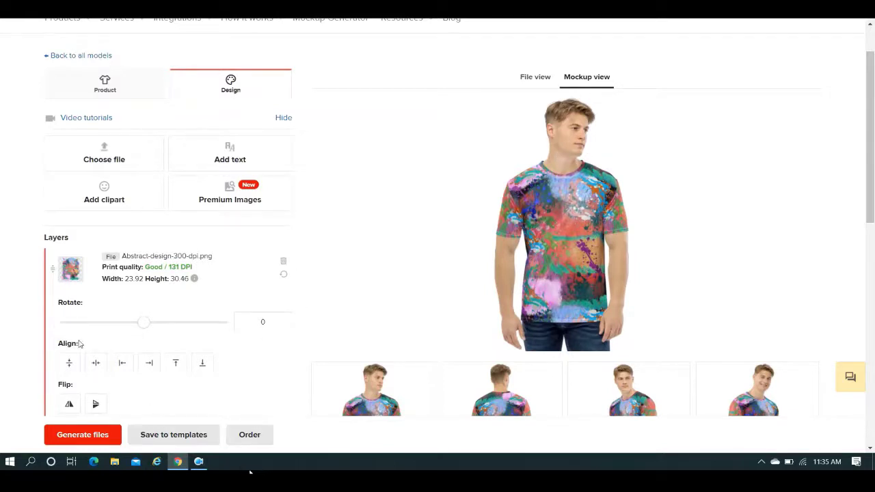
left_click_drag(871, 147, 866, 211)
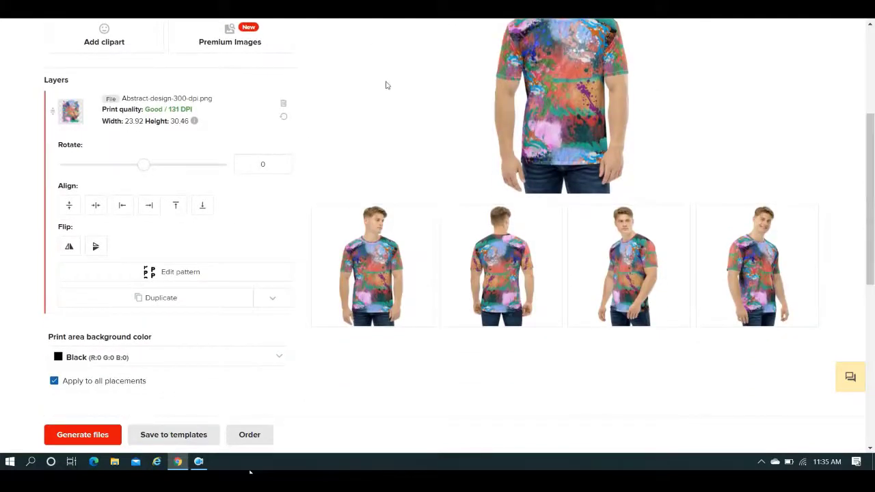
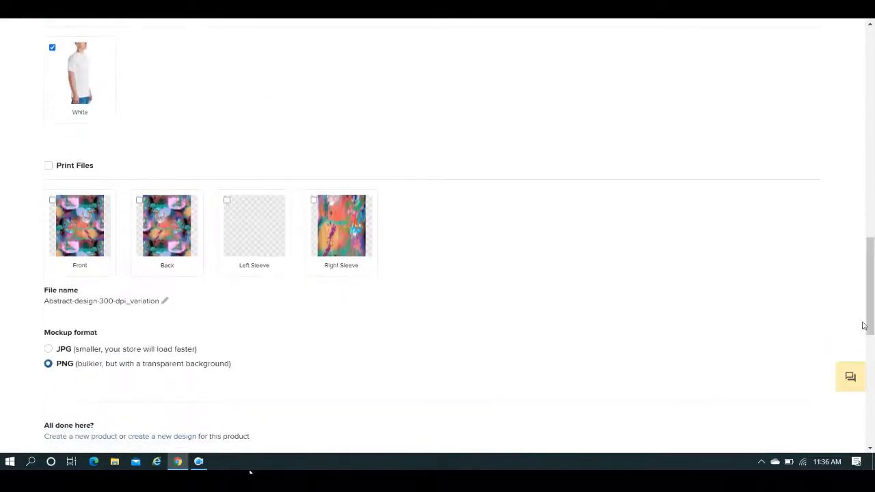
- Include all print files in the output and set the file name to "abstract all over print shirt"
left_click(48, 167)
left_click(165, 301)
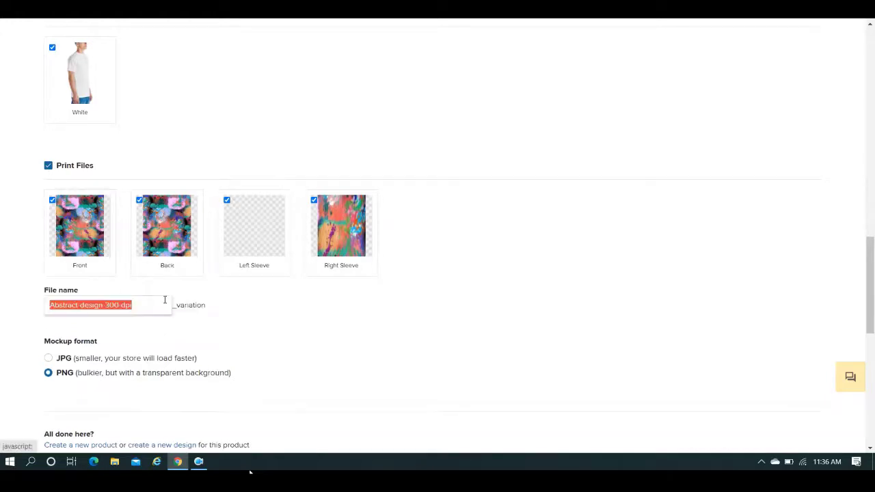
type("abst")
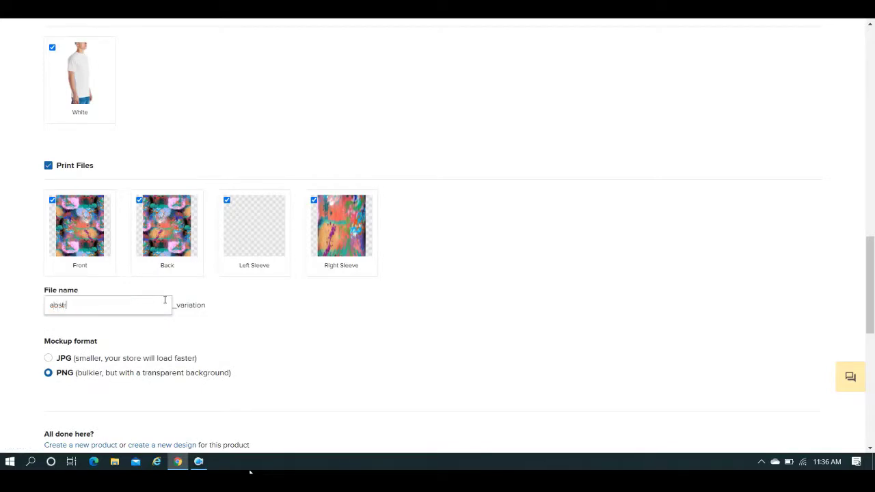
type("ract all over print shirt")
- Generate the mockup and print files and download them
scroll(869, 337, "down", 2)
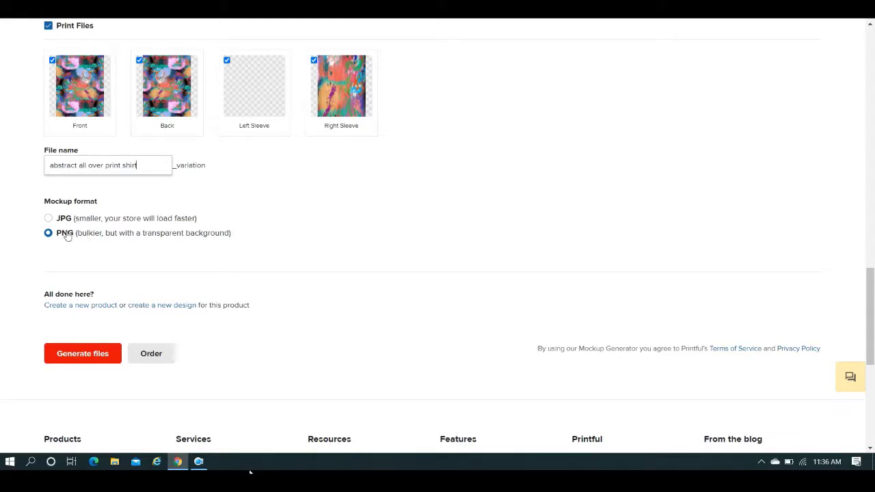
left_click(79, 353)
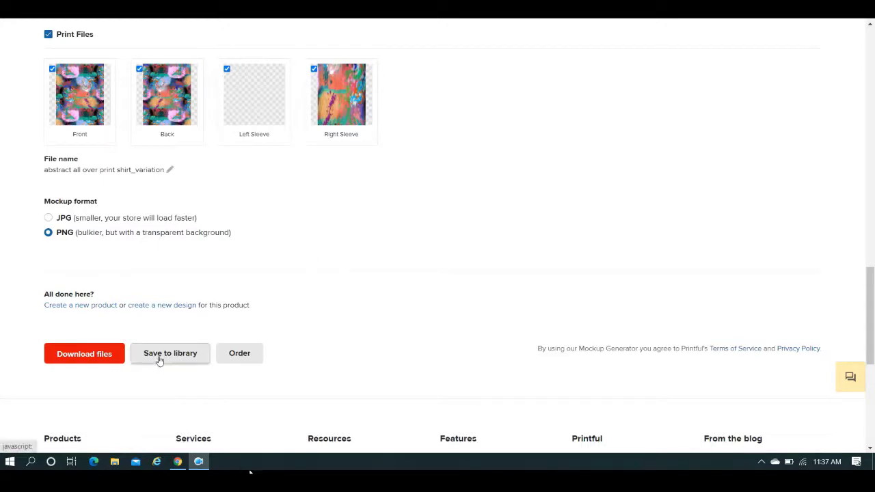
mouse_move(870, 284)
left_mouse_down()
mouse_move(872, 176)
mouse_move(871, 330)
mouse_move(871, 299)
left_mouse_up()
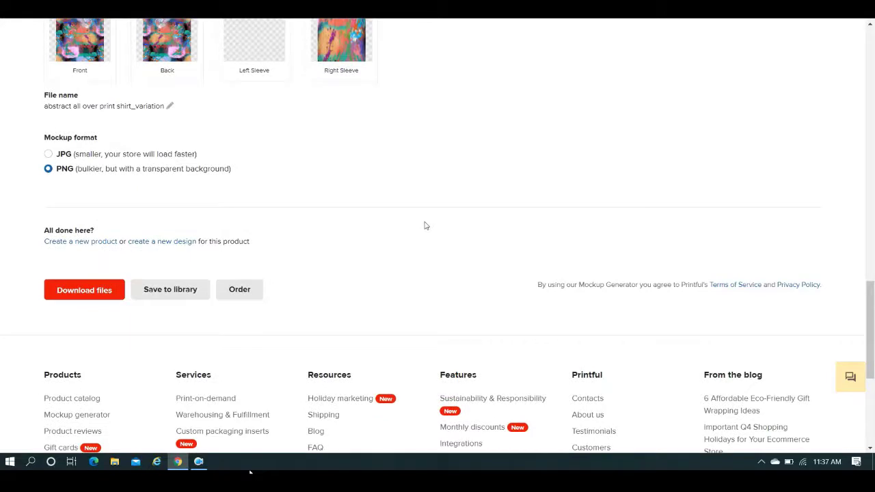
left_click(77, 290)
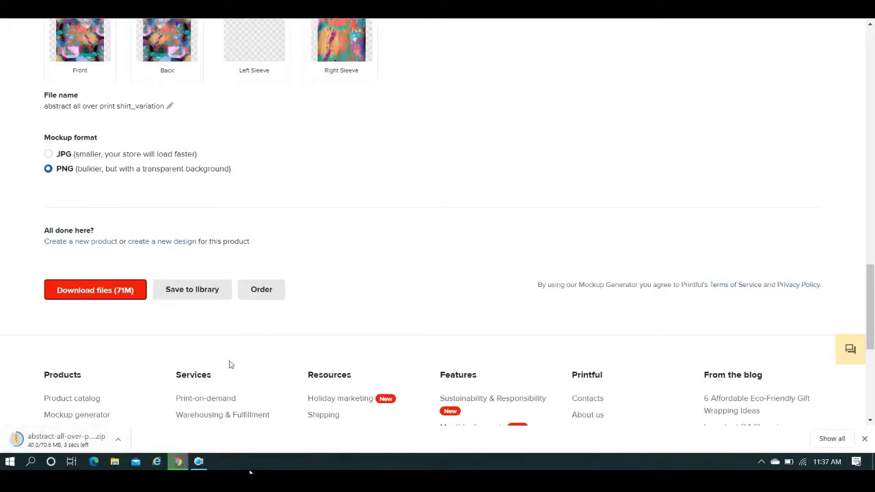
- Open the downloaded zip archive and extract all its files to the suggested abstract-all-over-print-shirt folder in Downloads
mouse_move(176, 467)
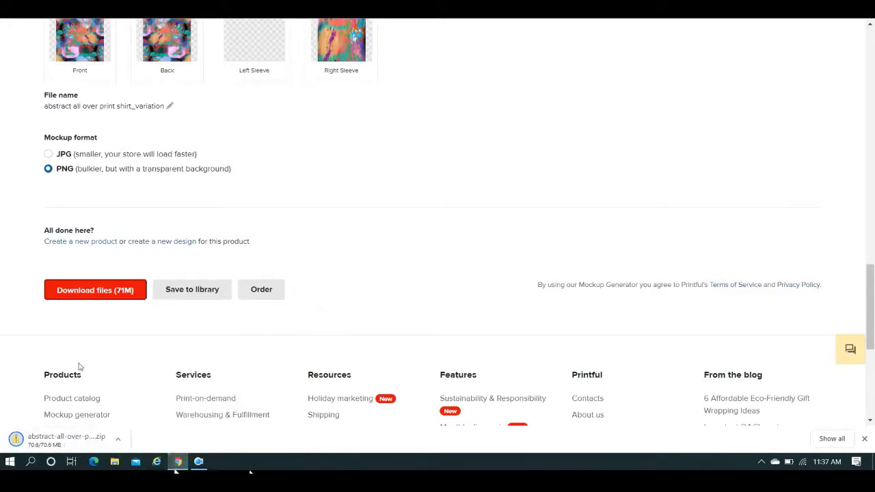
left_click(49, 445)
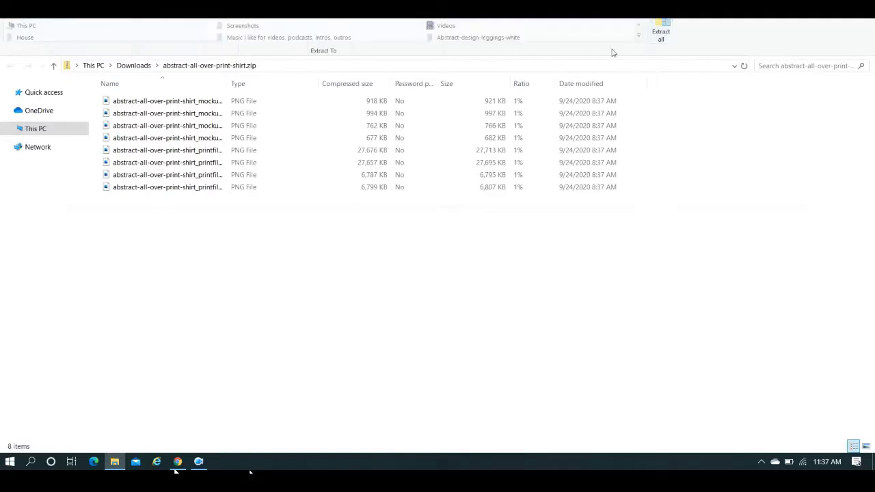
left_click(664, 38)
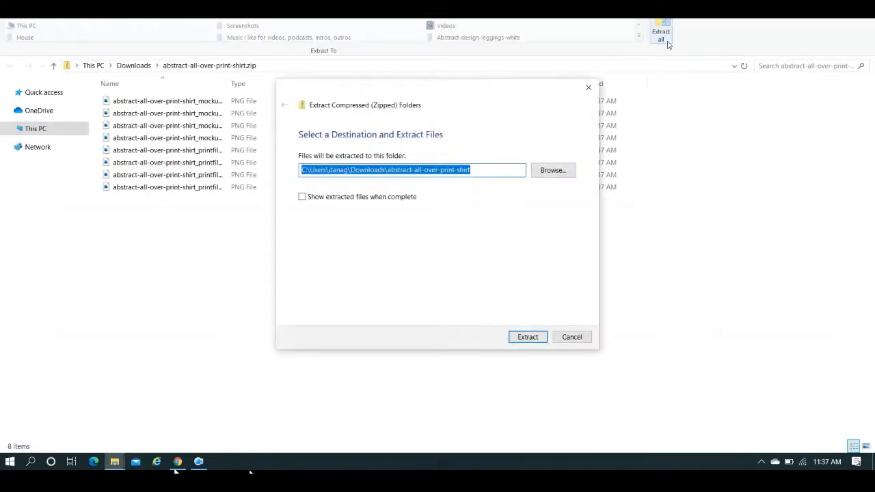
left_click(538, 336)
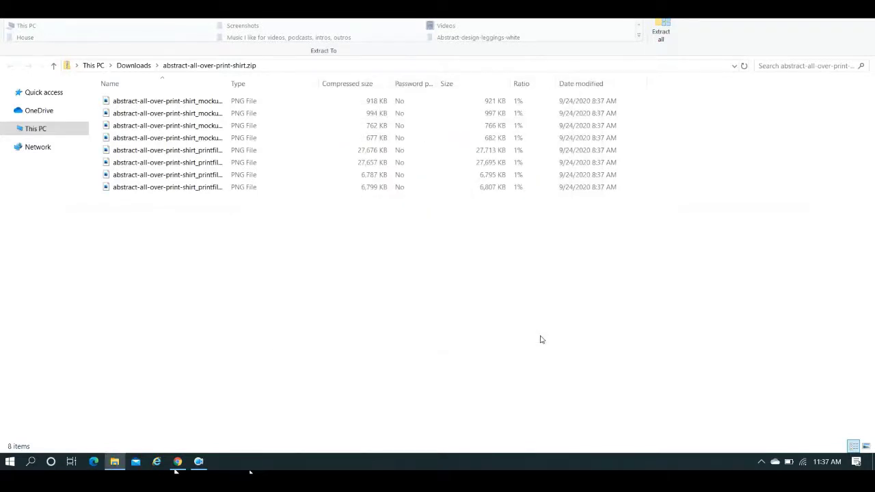
- Examine the first mockup image and the first two print files from the archive, and return to the Mockup Generator in Chrome
double_click(202, 104)
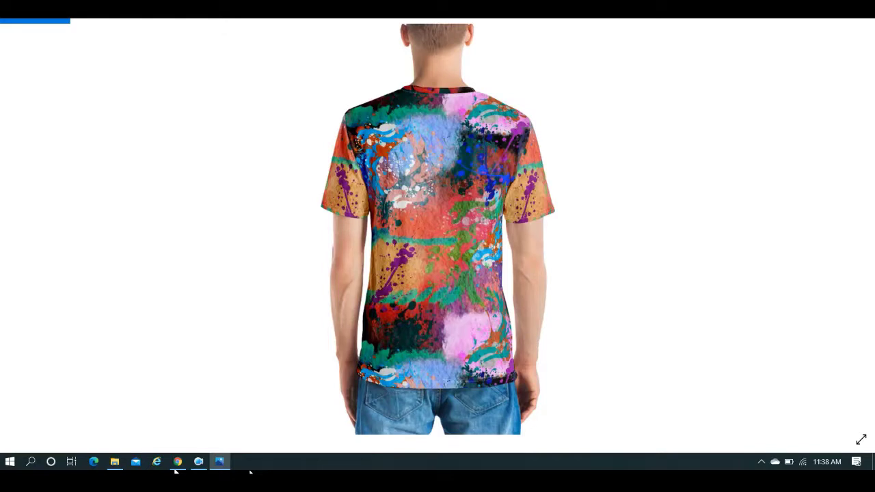
key("alt+F4")
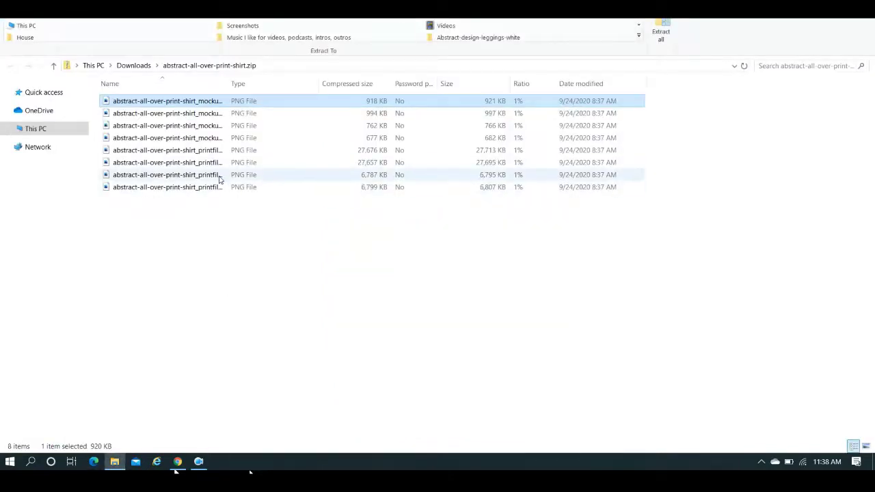
left_click(211, 153)
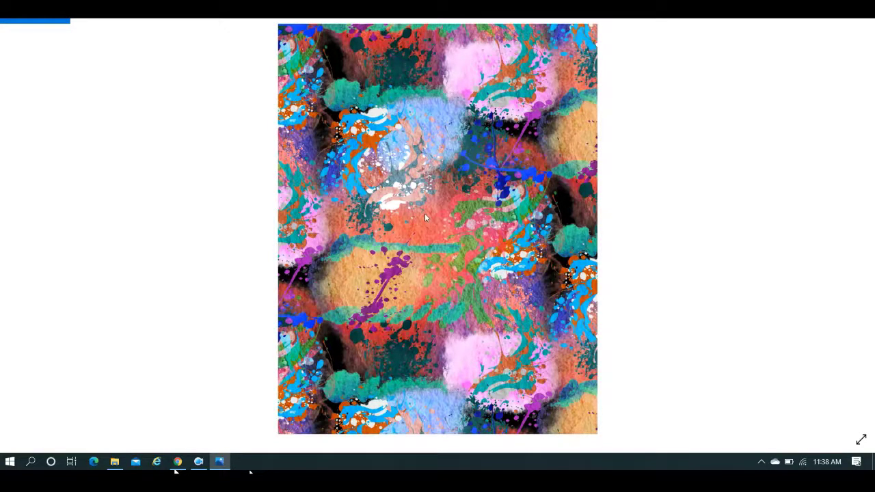
key("alt+F4")
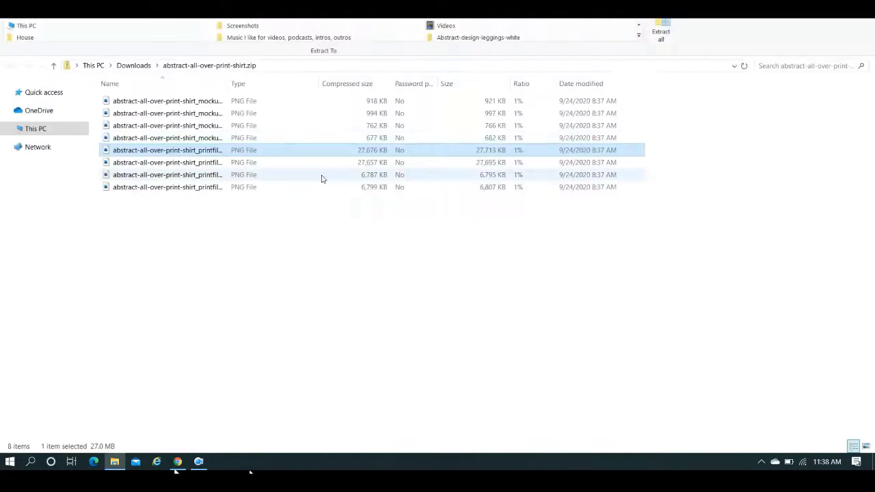
left_click(200, 164)
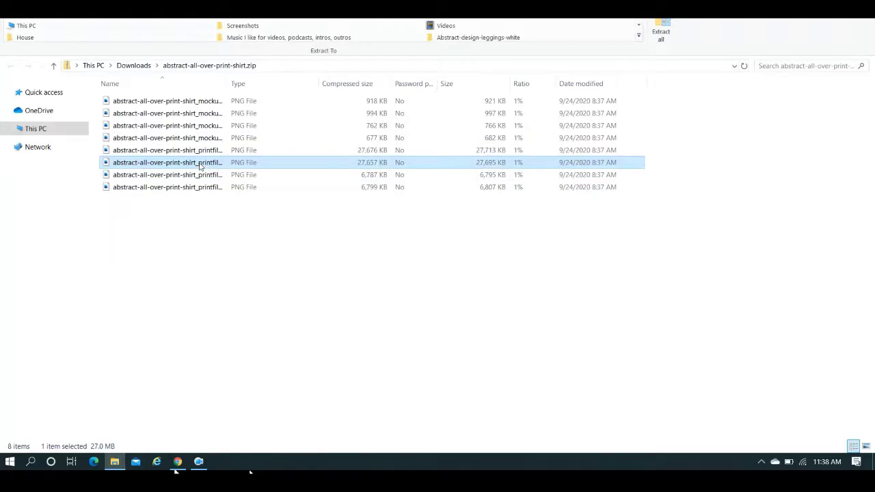
double_click(200, 164)
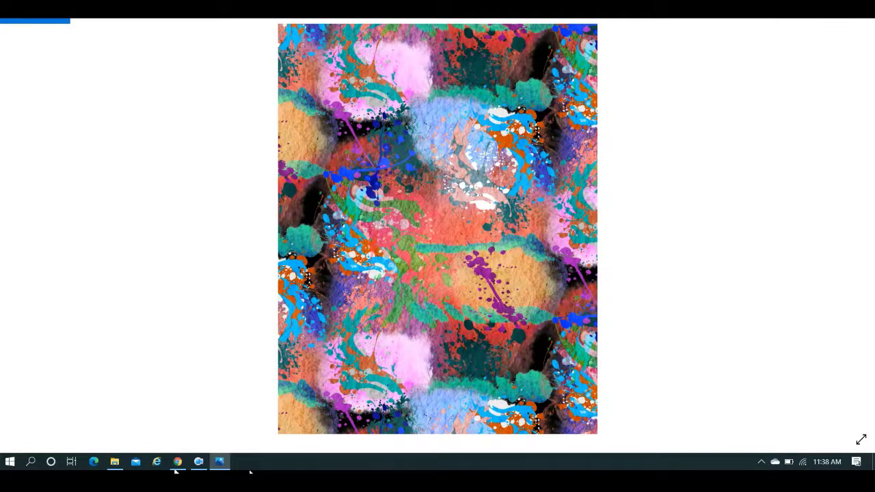
key("alt+F4")
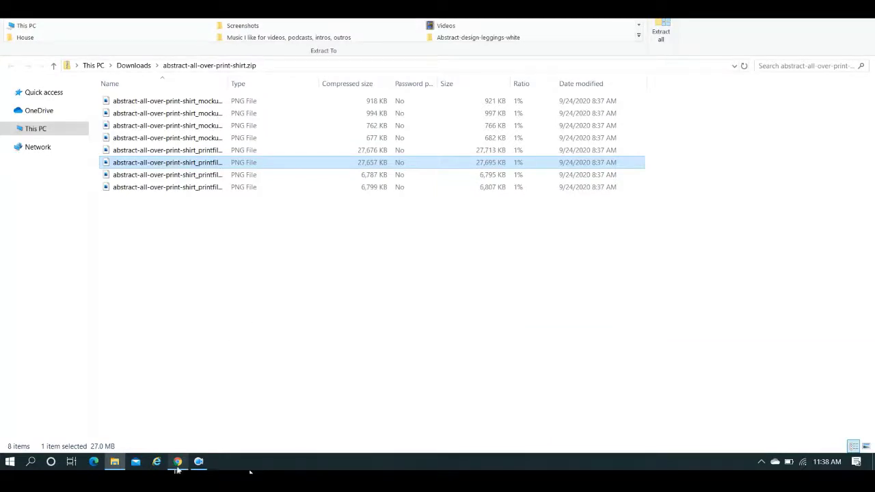
mouse_move(177, 466)
left_click(177, 462)
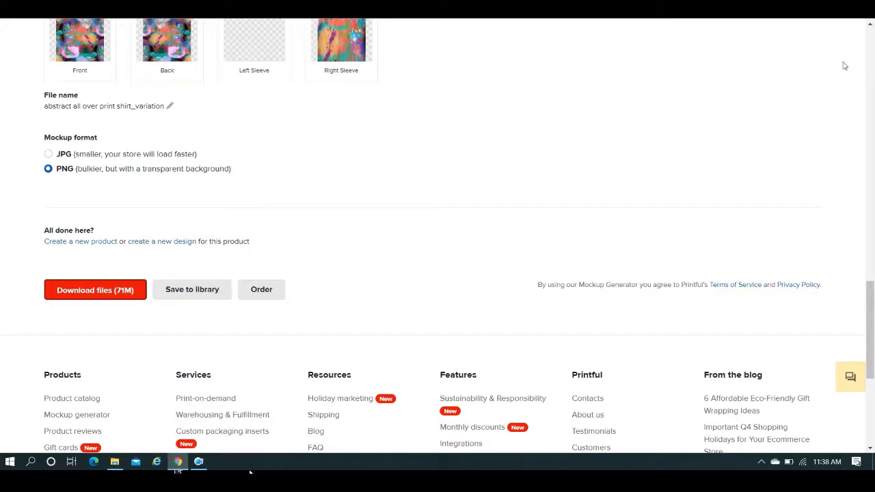
- Start a new product with the All-Over Print Men's Crew Neck T-Shirt from the recent products and open its design options
left_click(106, 246)
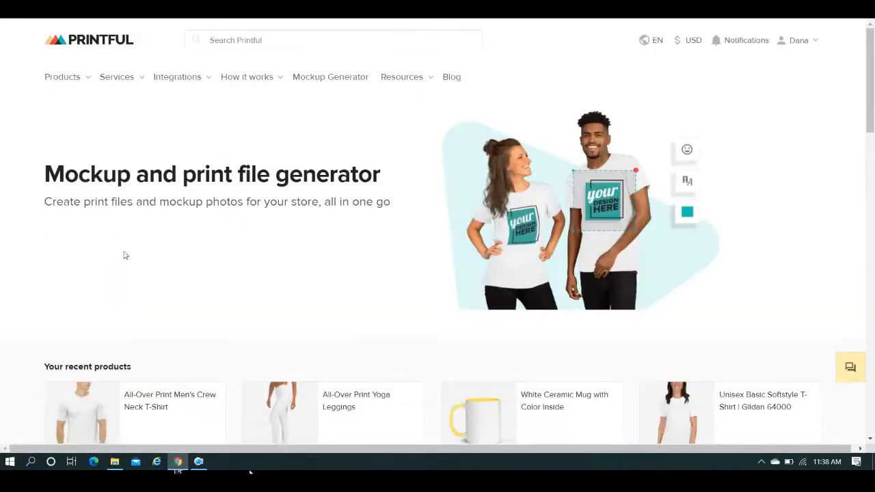
left_click(137, 400)
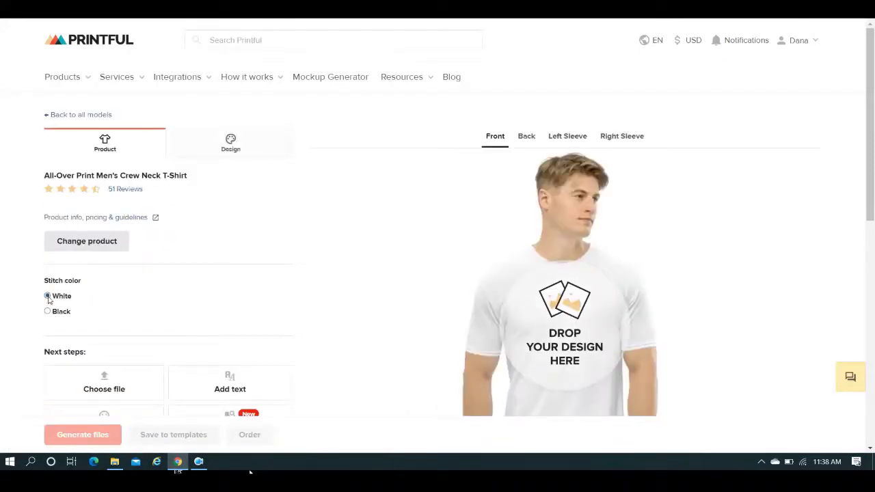
left_click(220, 147)
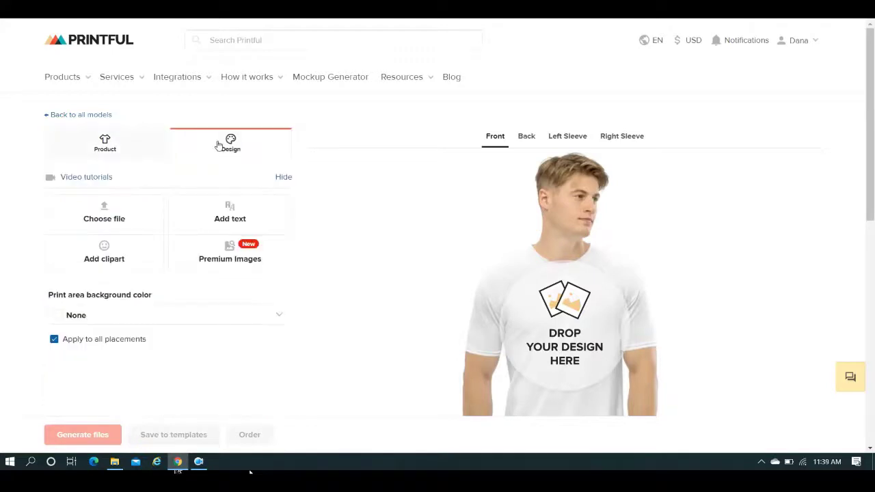
- Upload the extracted back, default, left sleeve and right sleeve print files of abstract-all-over-print-shirt to the store's file library
left_click(114, 209)
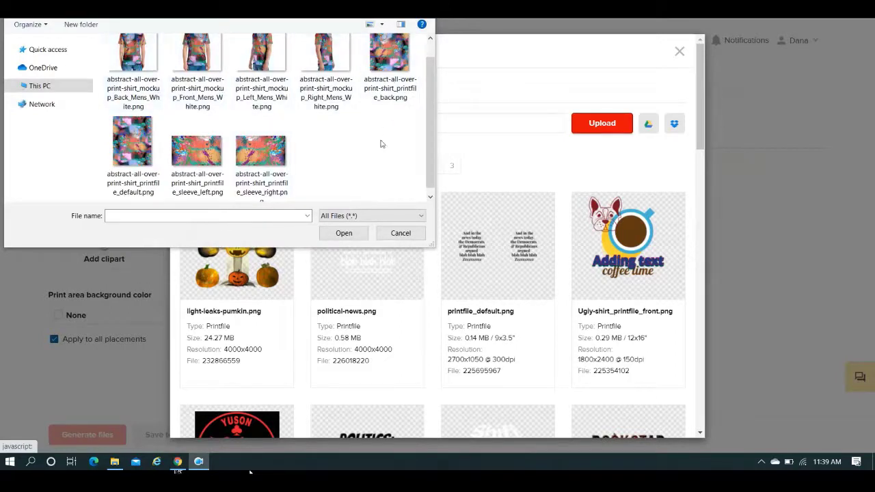
left_click(399, 92)
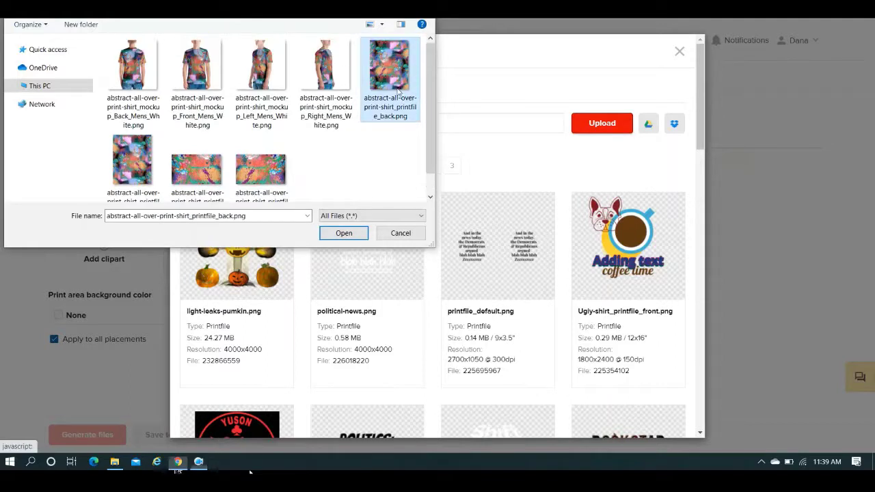
left_click(144, 182, "ctrl")
left_click(196, 146, "ctrl")
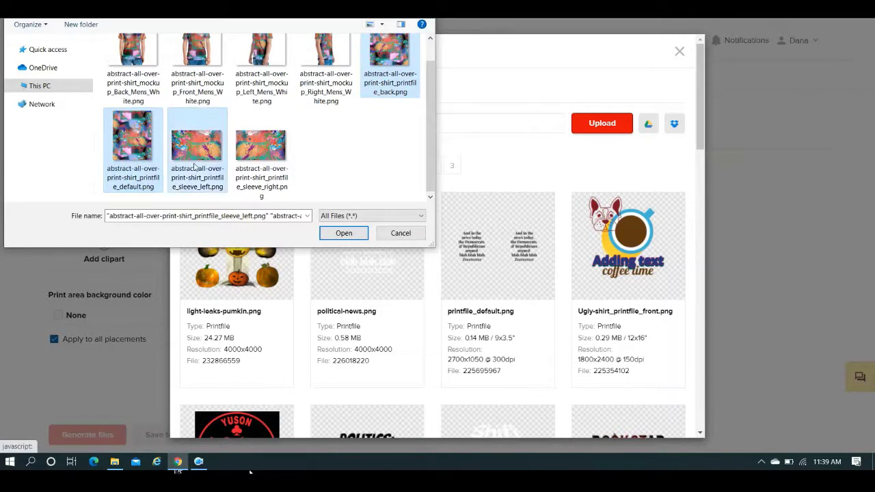
left_click(273, 154, "ctrl")
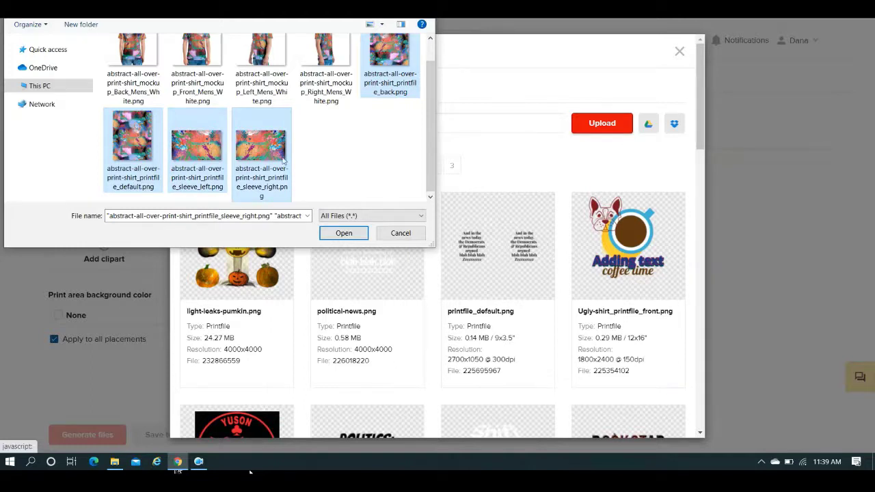
left_click(350, 235)
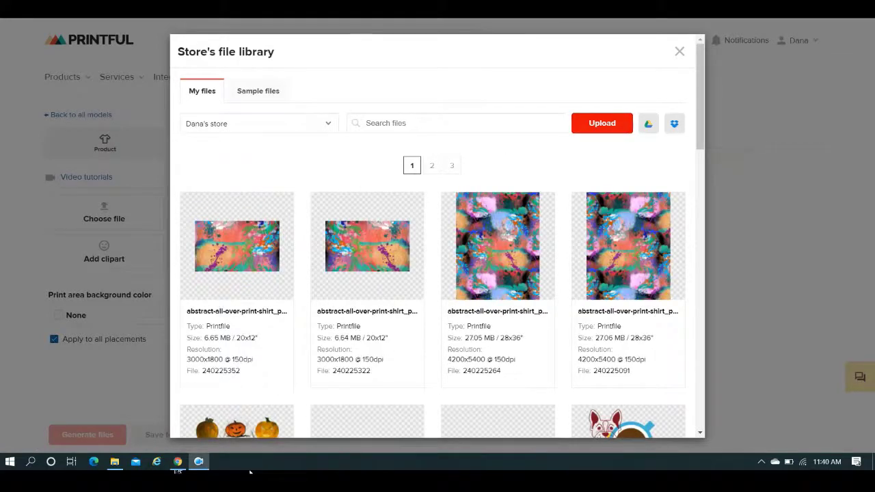
- Place abstract-all-over-print-shirt_printfile_default.png on the shirt's front and abstract-all-over-print-shirt_printfile_back.png on its back
mouse_move(622, 277)
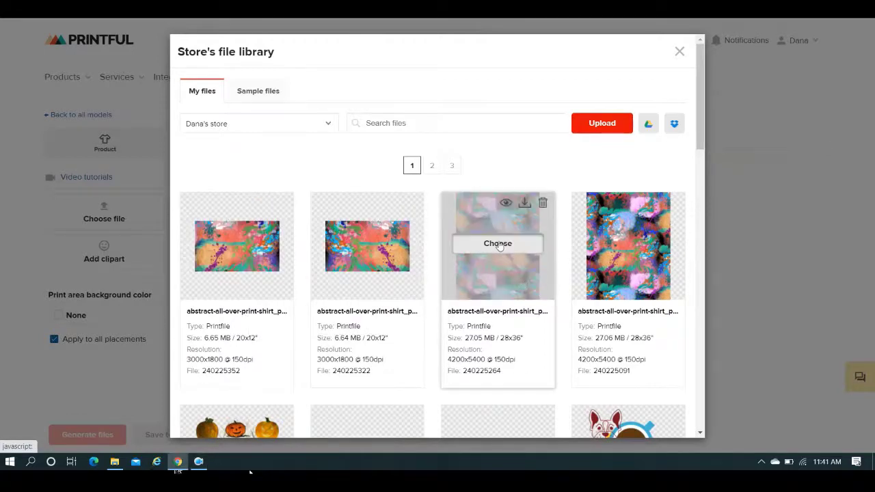
left_click(498, 245)
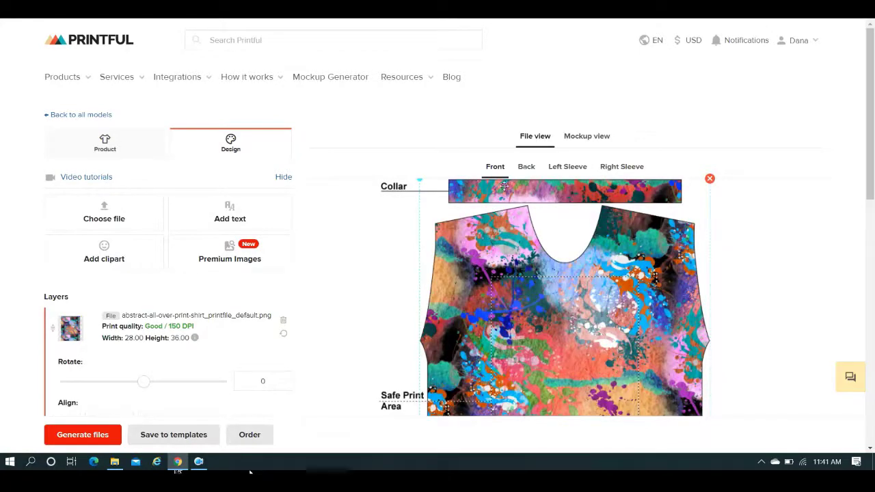
left_click(527, 168)
left_click(109, 217)
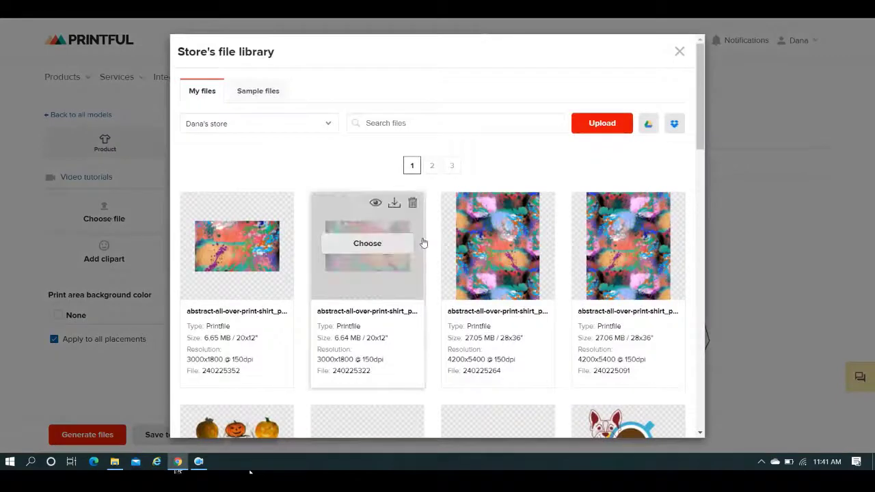
mouse_move(610, 280)
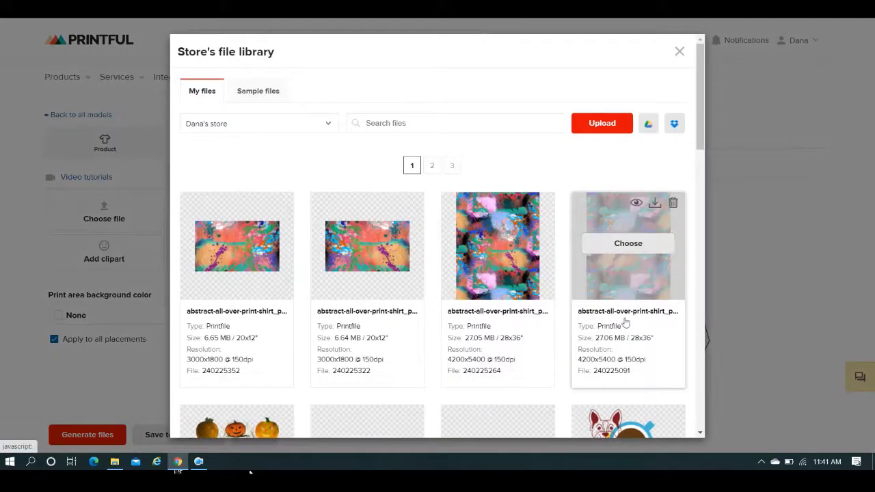
left_click(616, 242)
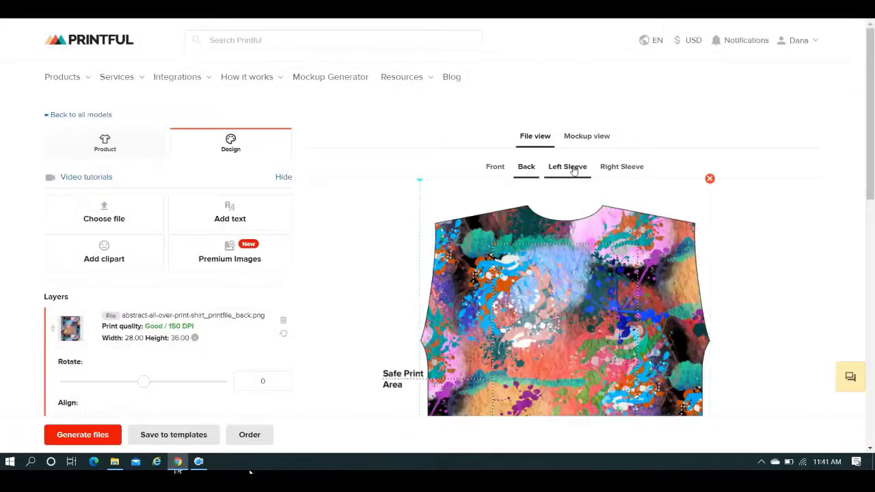
- Place abstract-all-over-print-shirt_printfile_sleeve_left.png on the left sleeve and abstract-all-over-print-shirt_printfile_sleeve_right.png on the right sleeve
left_click(582, 170)
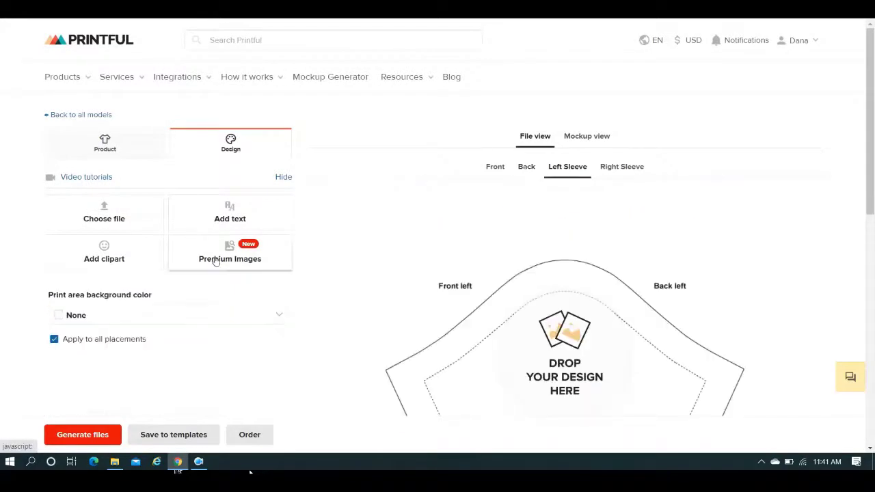
left_click(86, 215)
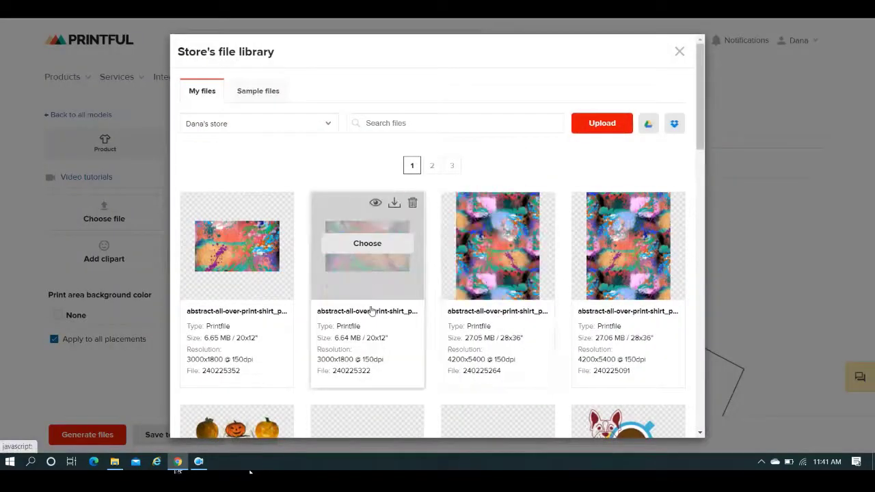
left_click(366, 244)
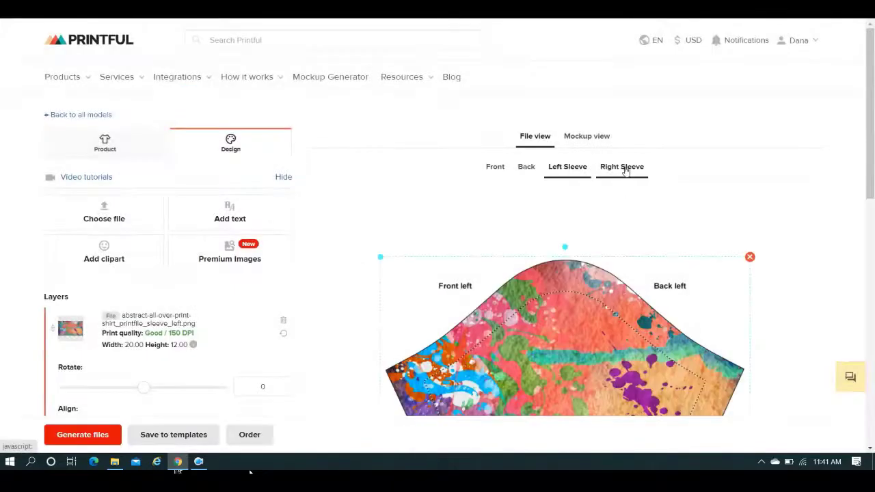
left_click(625, 170)
left_click(100, 217)
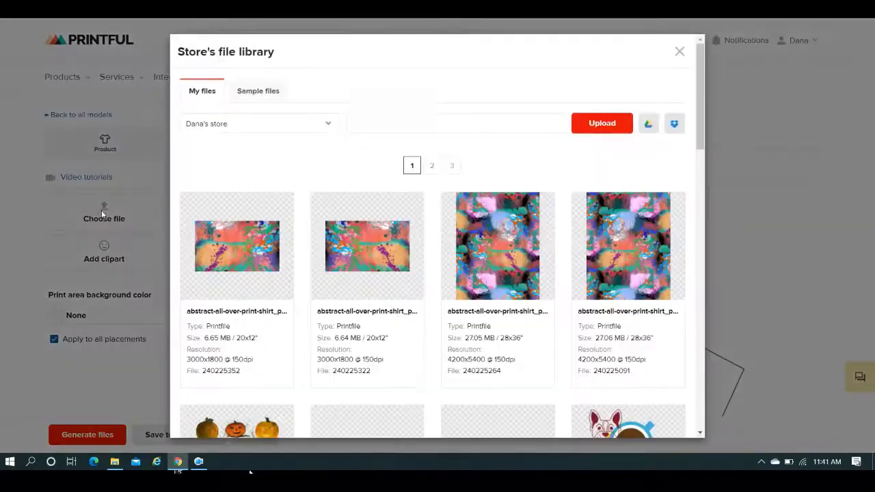
mouse_move(235, 246)
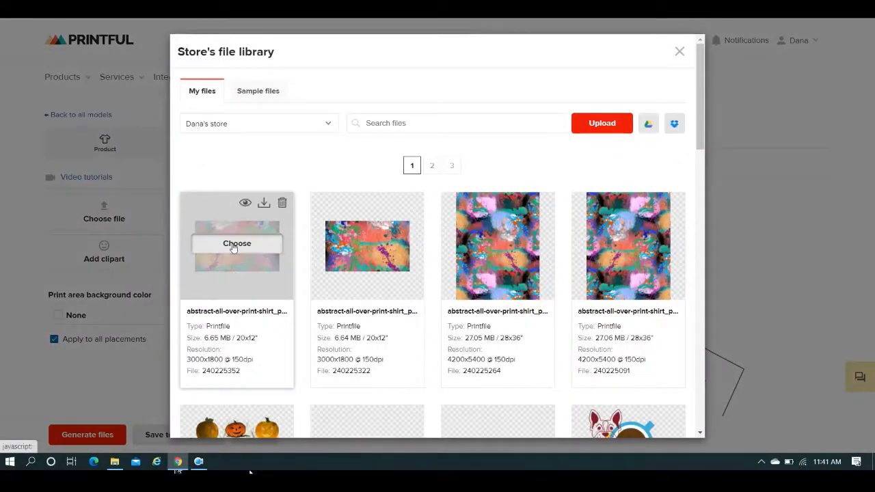
left_click(233, 245)
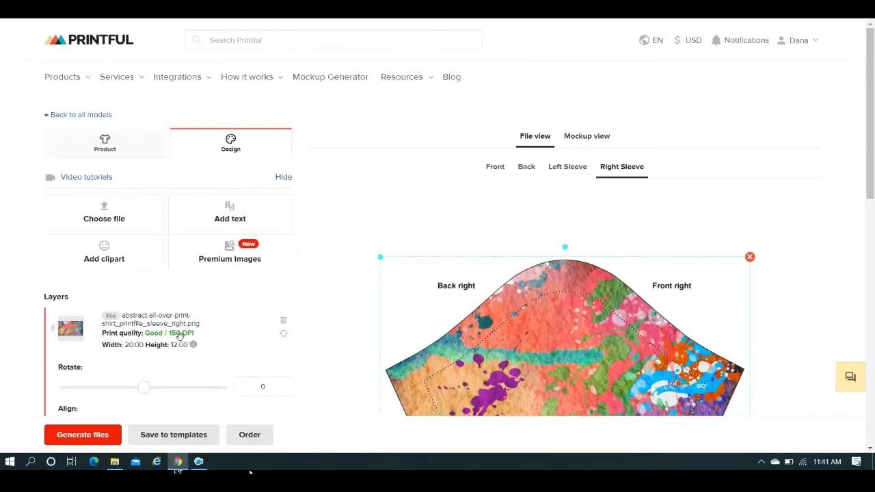
- Check the print placement on the shirt's back and front, and examine the design in the mockup view
left_click(526, 169)
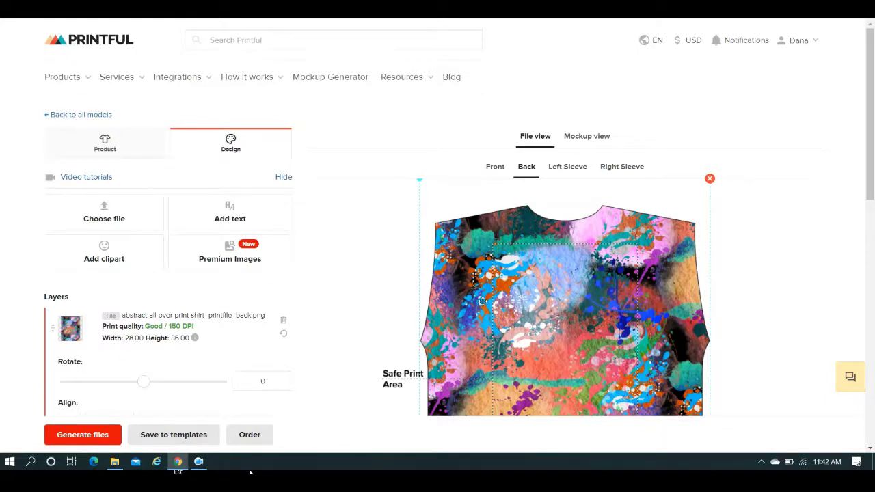
left_click(492, 169)
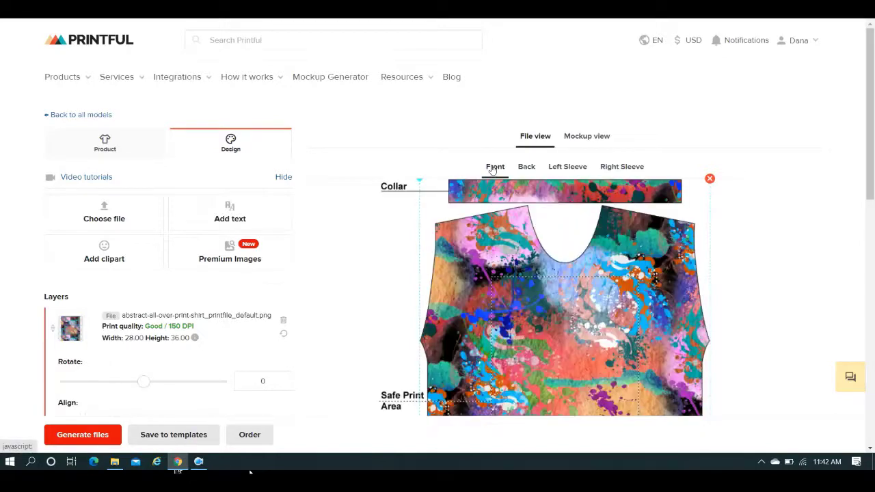
left_click(578, 138)
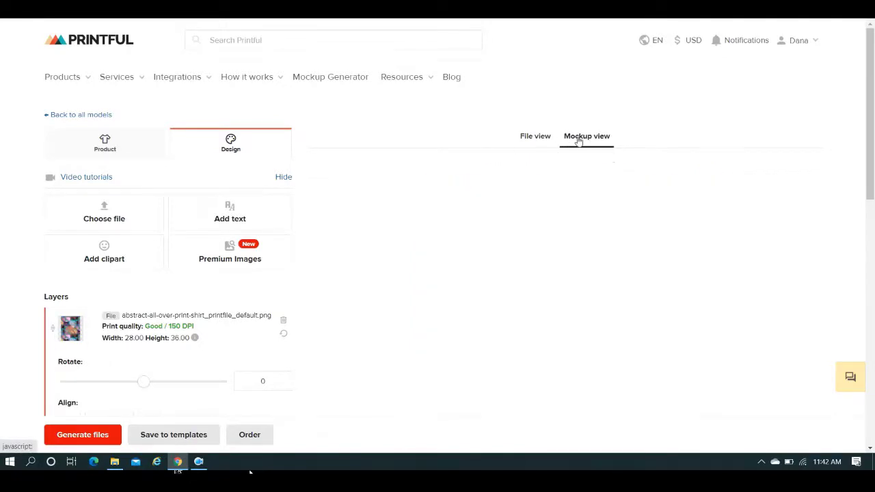
left_click_drag(871, 89, 865, 130)
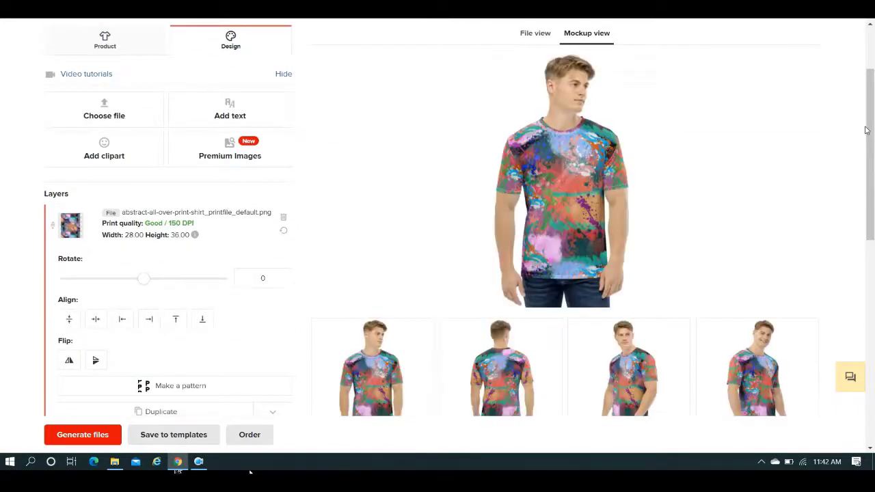
- Compare the original back mockup image from the zip archive with the new design's back view in the Mockup Generator
left_click(114, 461)
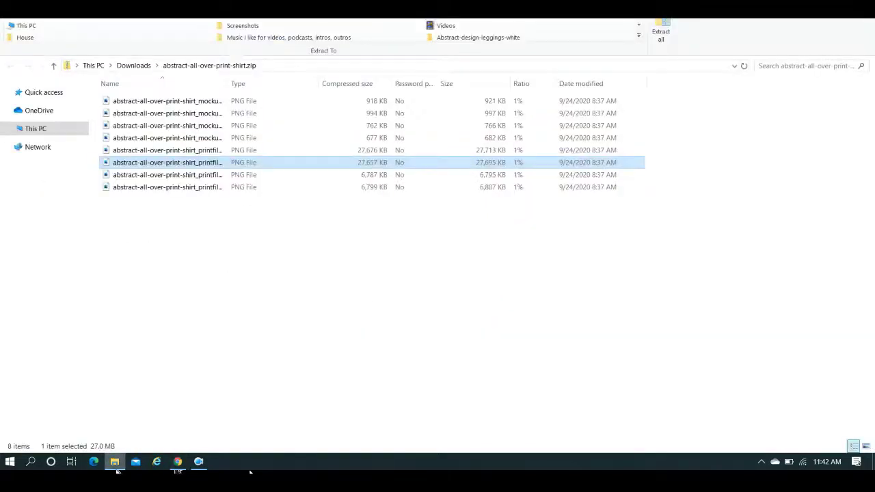
left_click(195, 104)
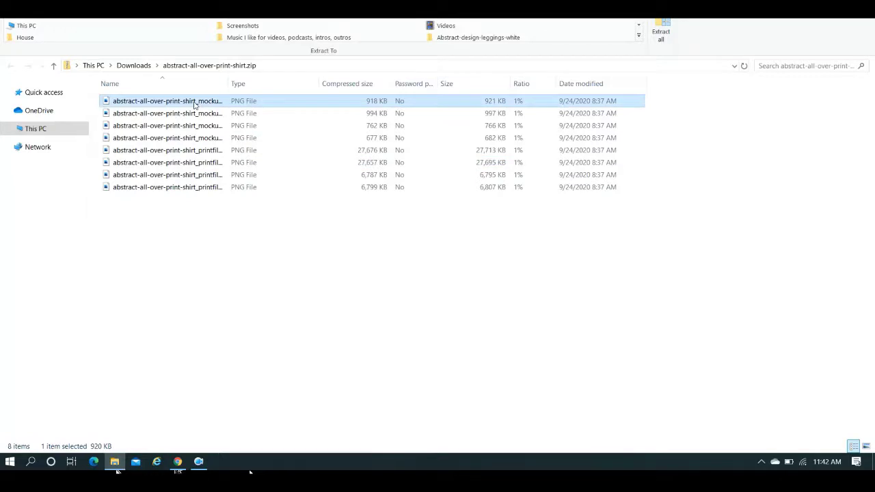
double_click(195, 102)
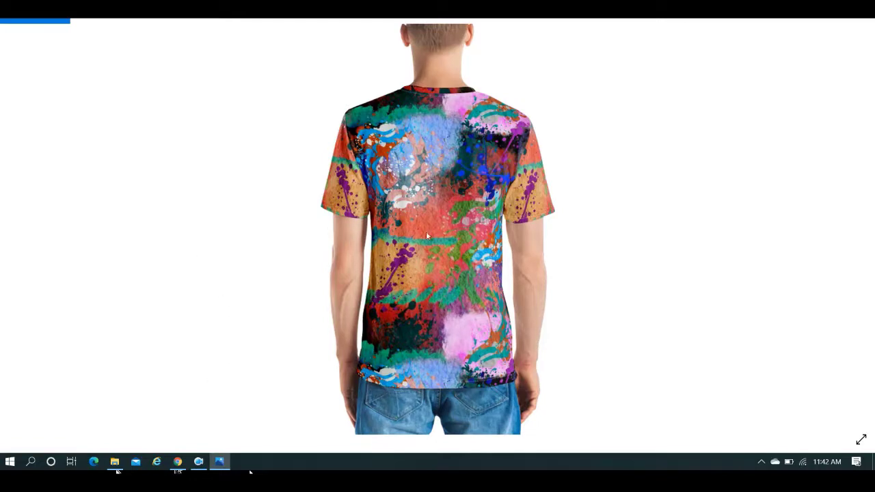
left_click(176, 463)
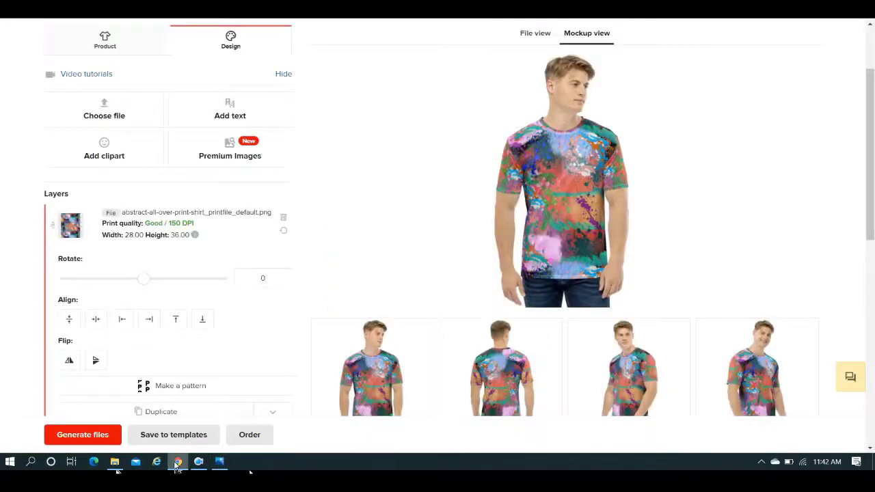
left_click(523, 377)
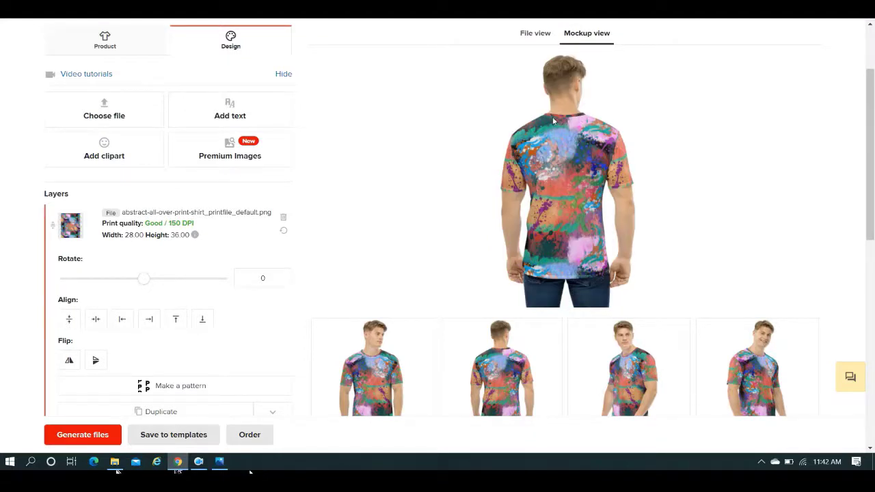
mouse_move(220, 468)
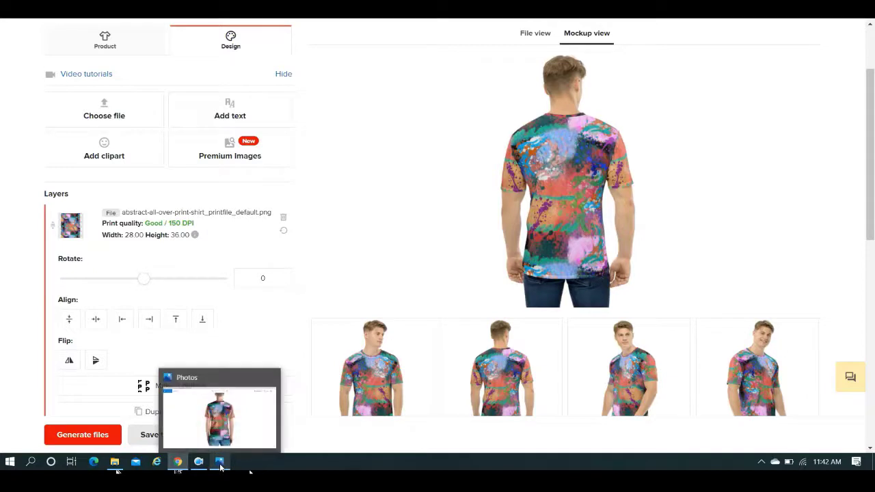
left_click(221, 468)
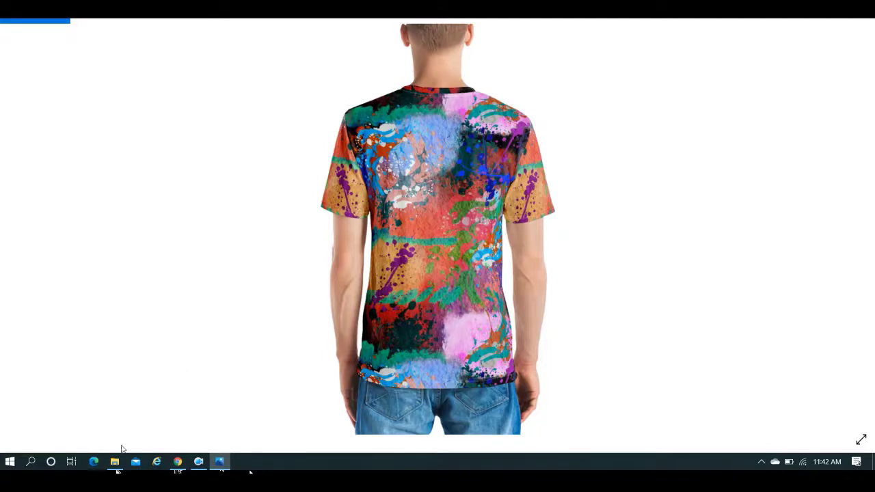
left_click(178, 464)
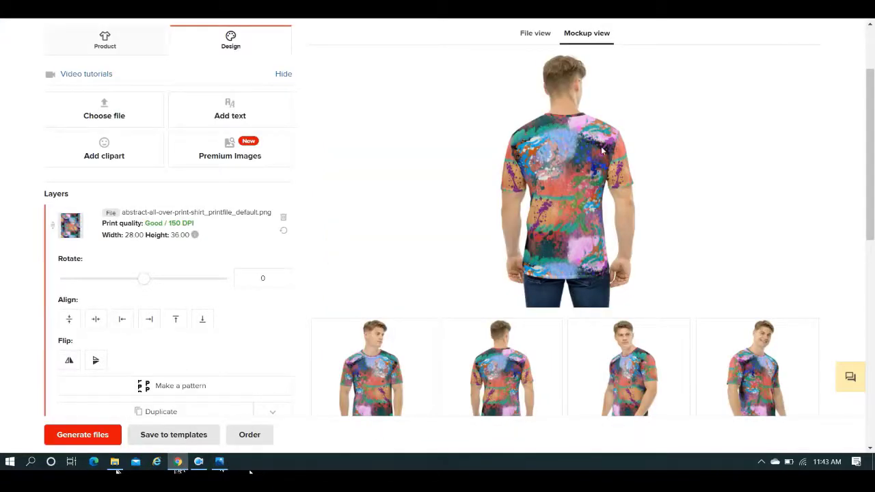
- Compare the new design's front mockup with the original front mockup image from the zip archive
left_click(386, 371)
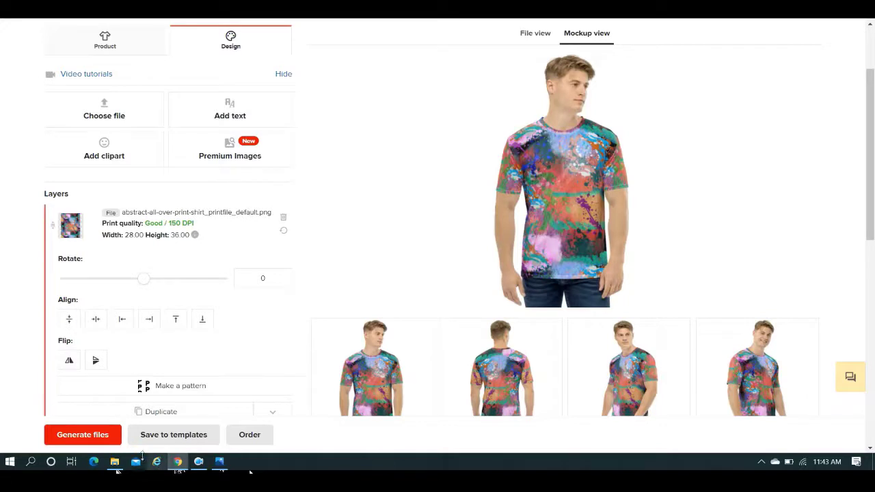
left_click(116, 464)
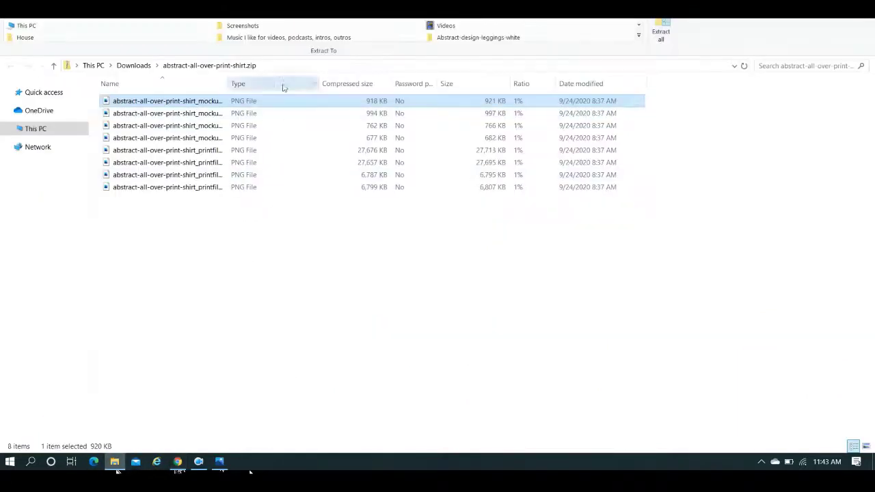
left_click(207, 115)
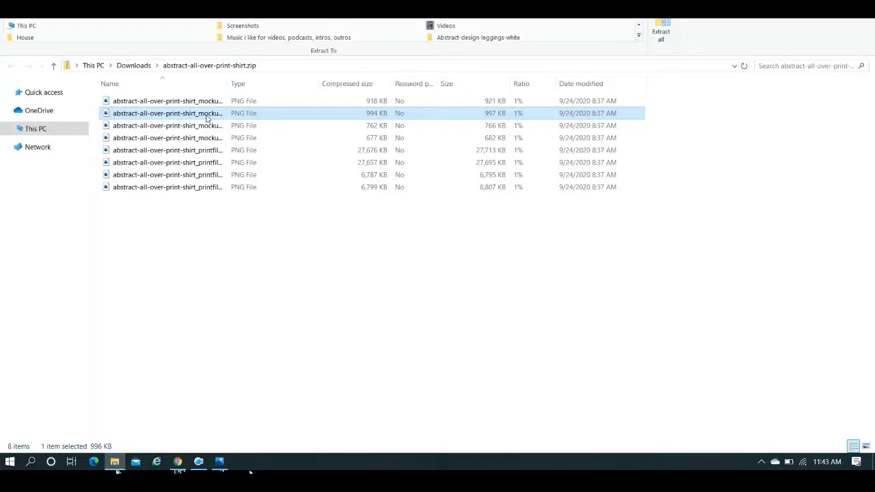
double_click(207, 115)
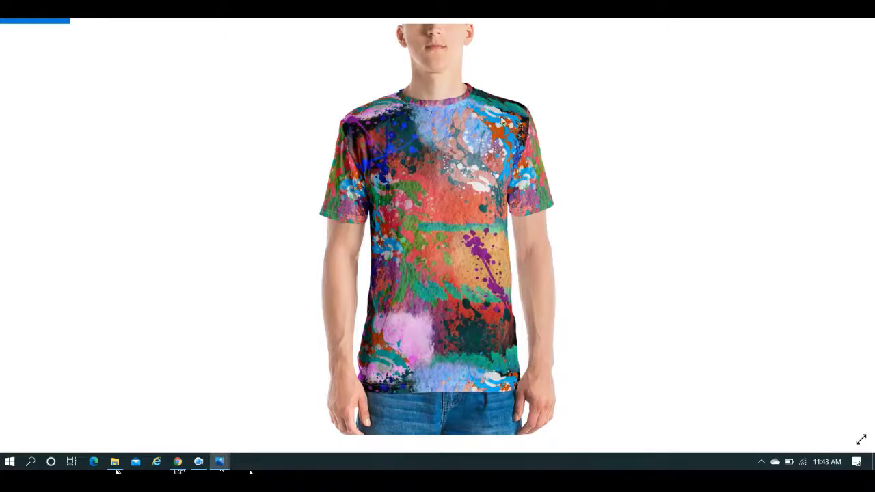
- Switch between the Mockup Generator and the original front image in Photos to recheck how the print lines up on the shirt's front
left_click(179, 468)
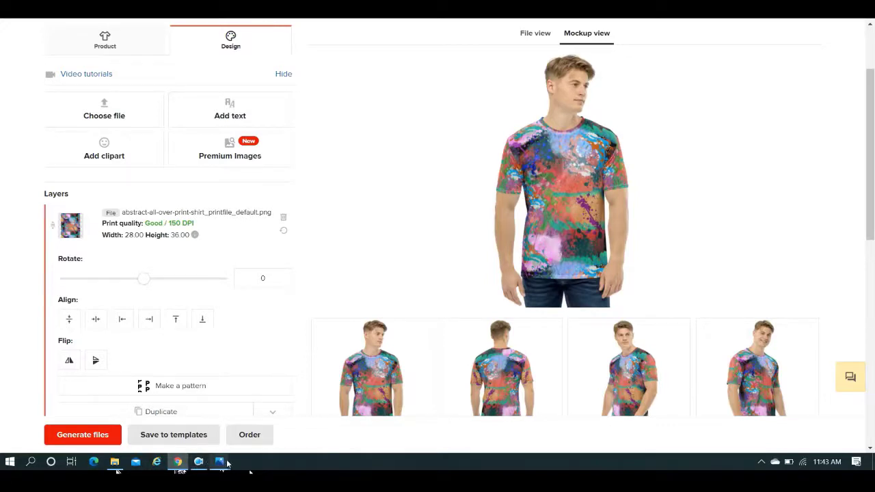
mouse_move(224, 463)
left_click(301, 417)
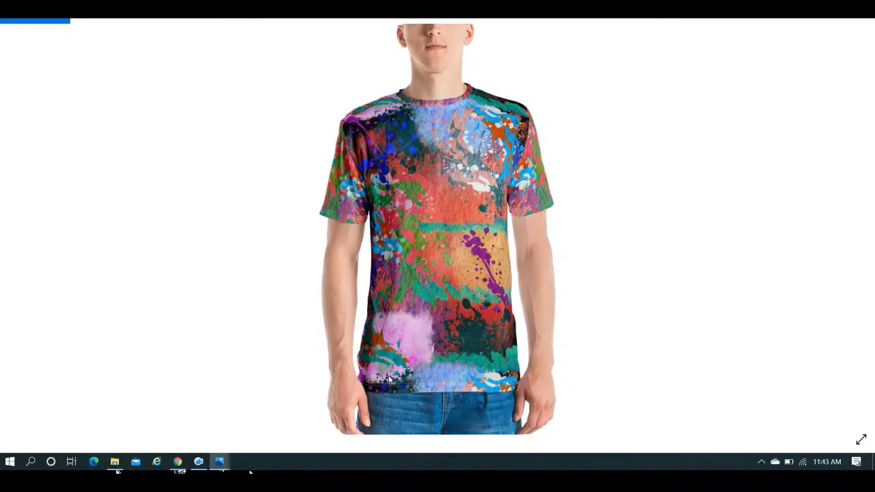
left_click(172, 464)
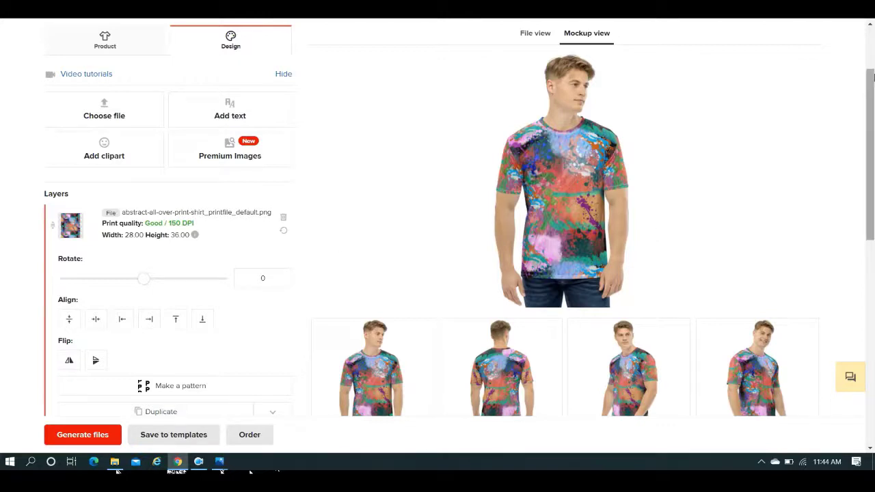
- Show the new design's back mockup and compare its print placement with the original back mockup image in Photos
left_click(526, 367)
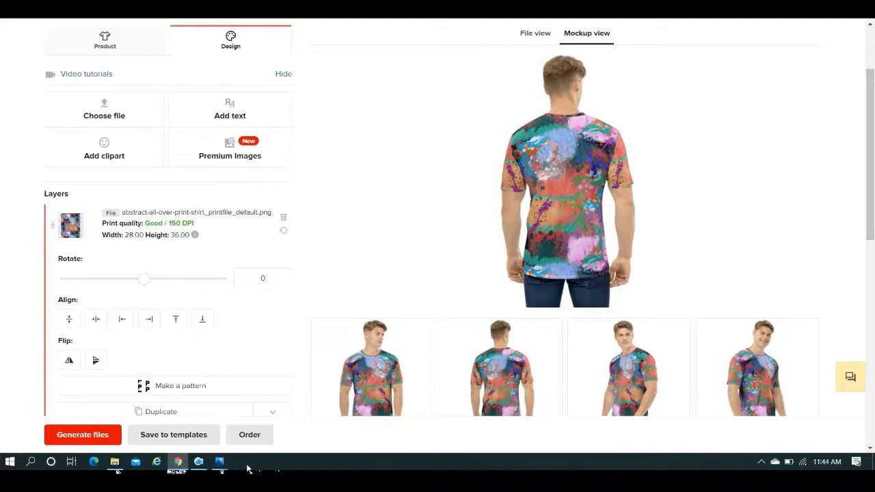
mouse_move(221, 467)
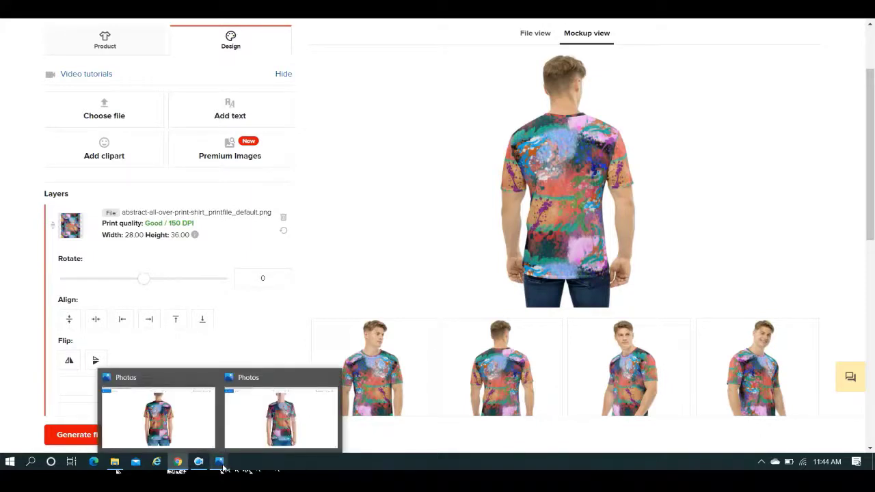
left_click(202, 418)
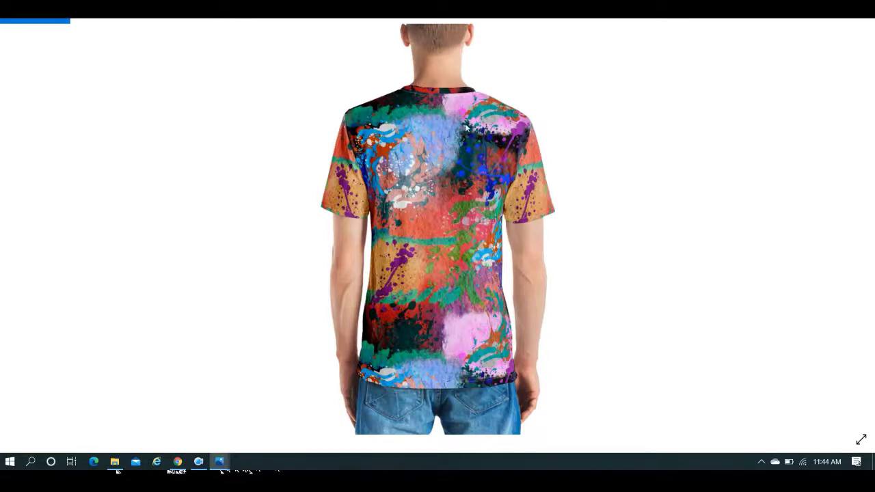
left_click(176, 462)
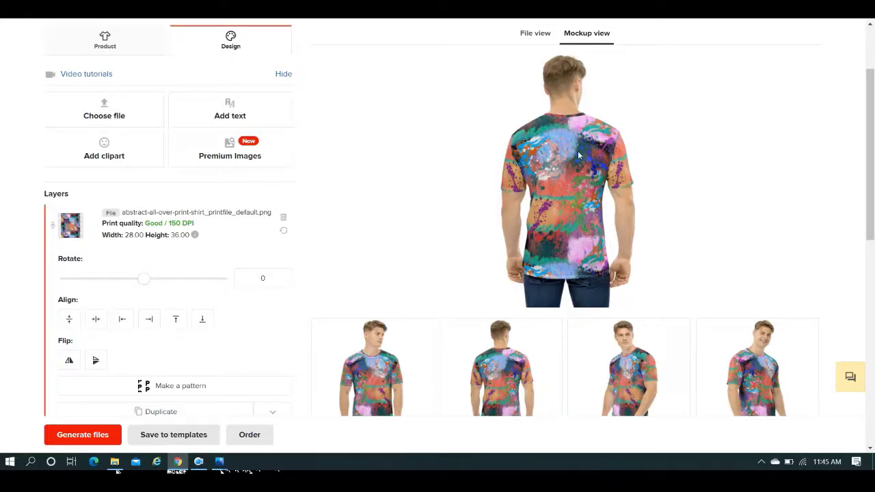
left_click_drag(870, 103, 871, 64)
left_click(103, 150)
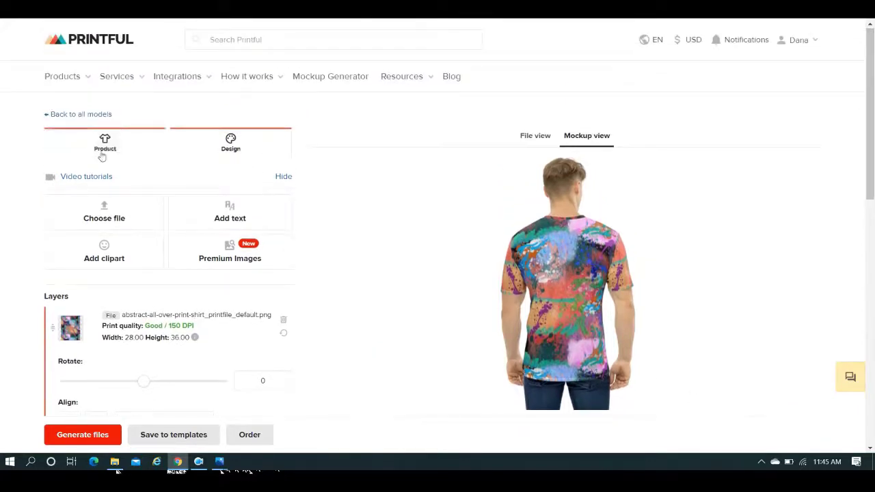
left_click(250, 153)
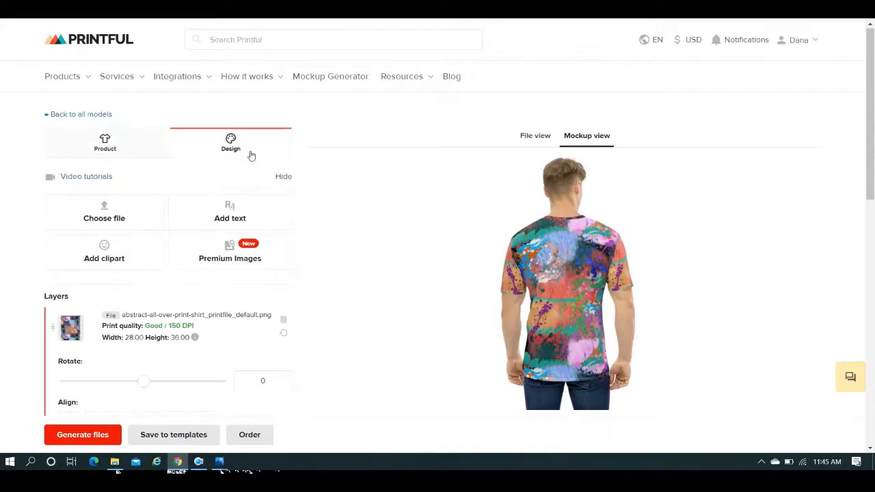